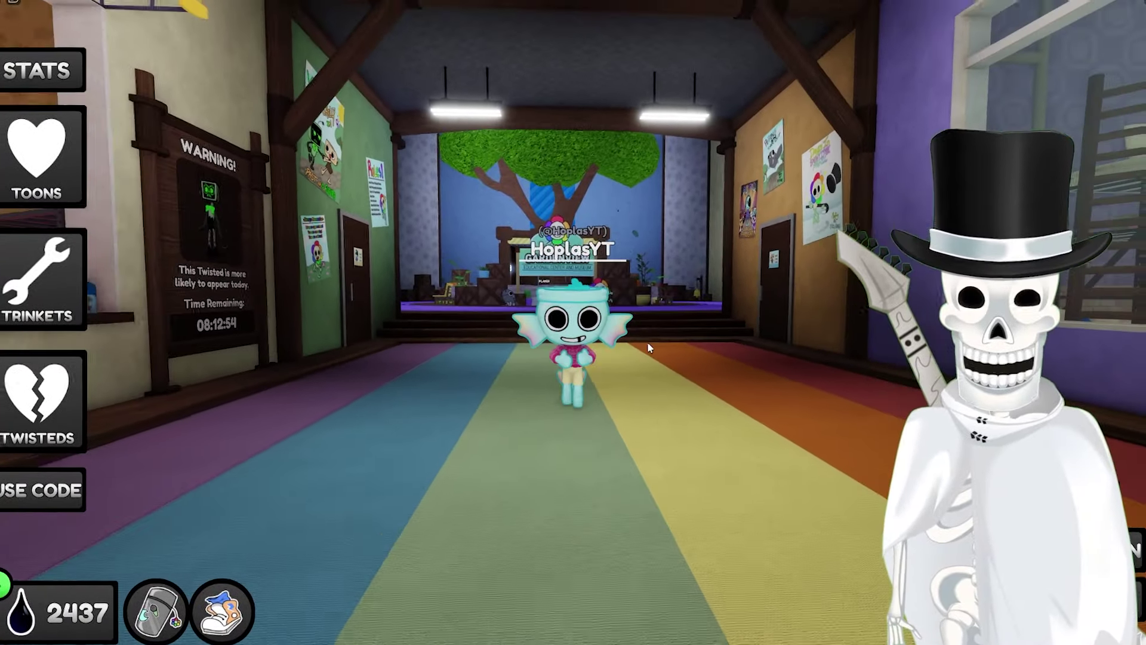
- Walk the avatar backward off the rainbow carpet onto the lobby's wooden floor
key(s)
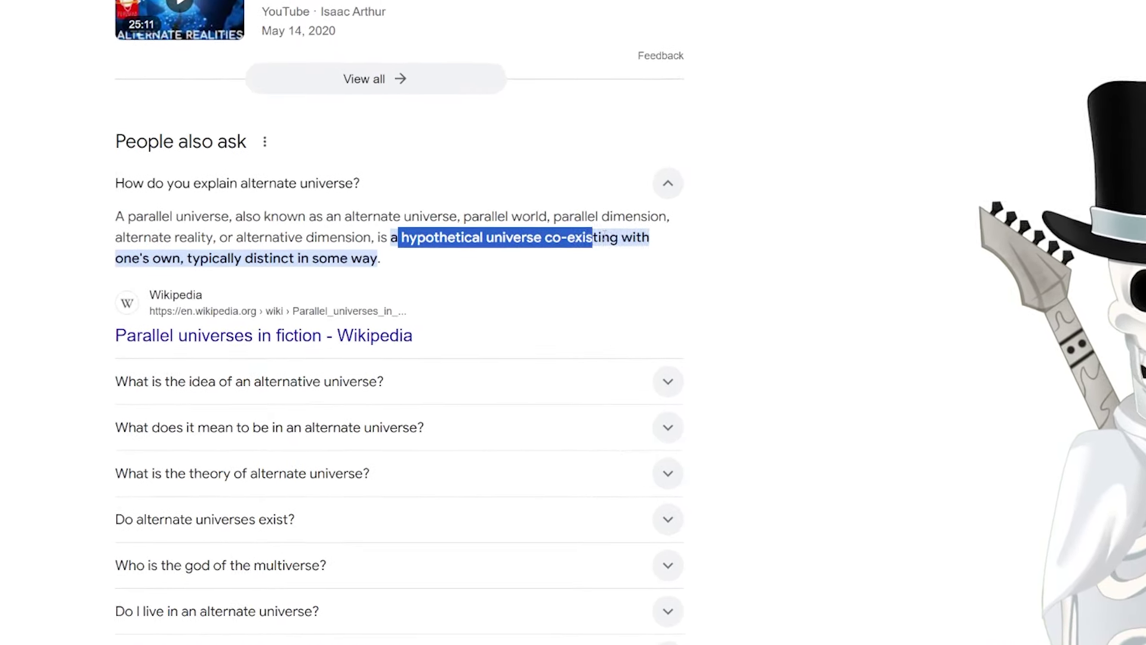
- Select 'hypothetical universe co-existing with one's own, typically distinct in some way' in the answer
drag(604, 235, 591, 263)
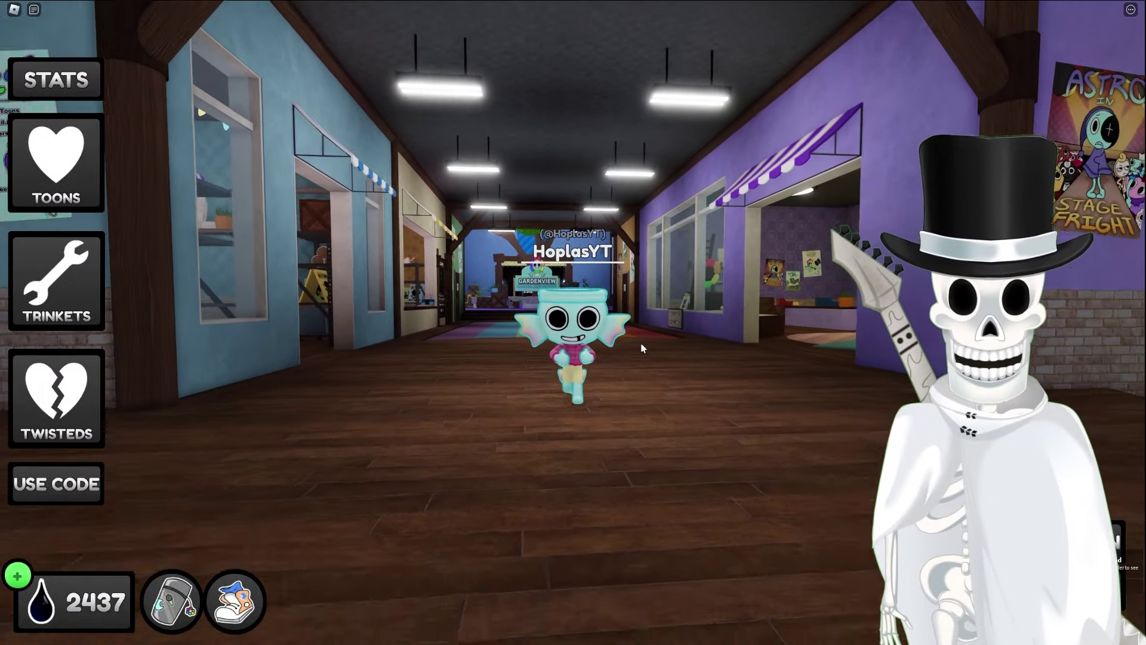
- Run the avatar down the rainbow shop hall and through the purple-carpeted hall, then stop
key(s)
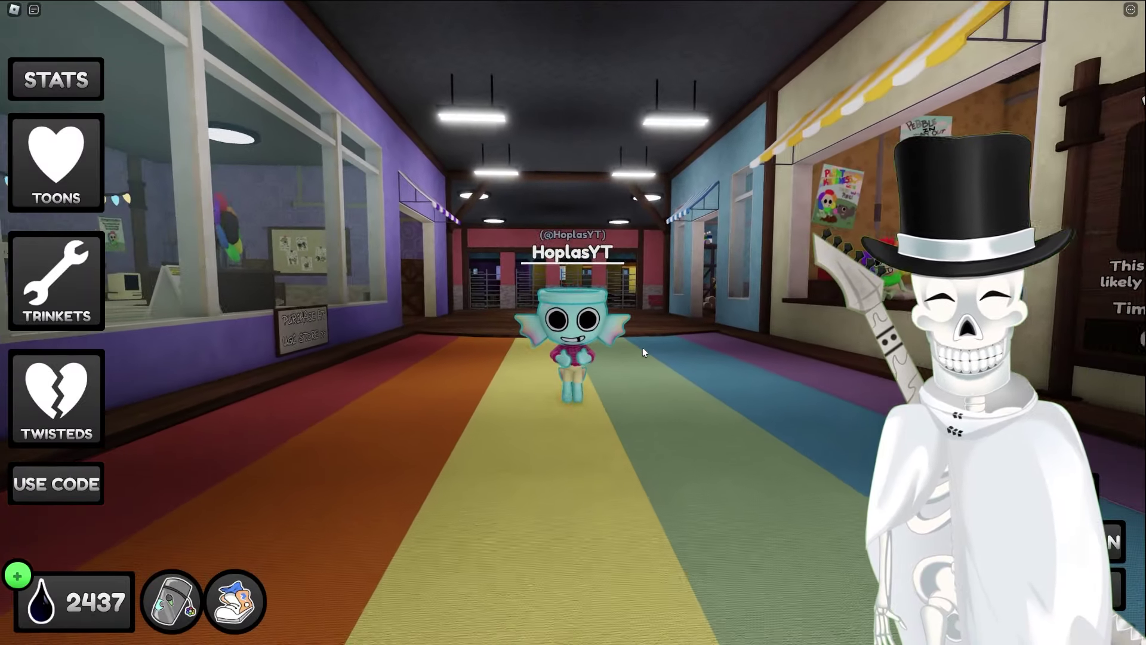
key(s)
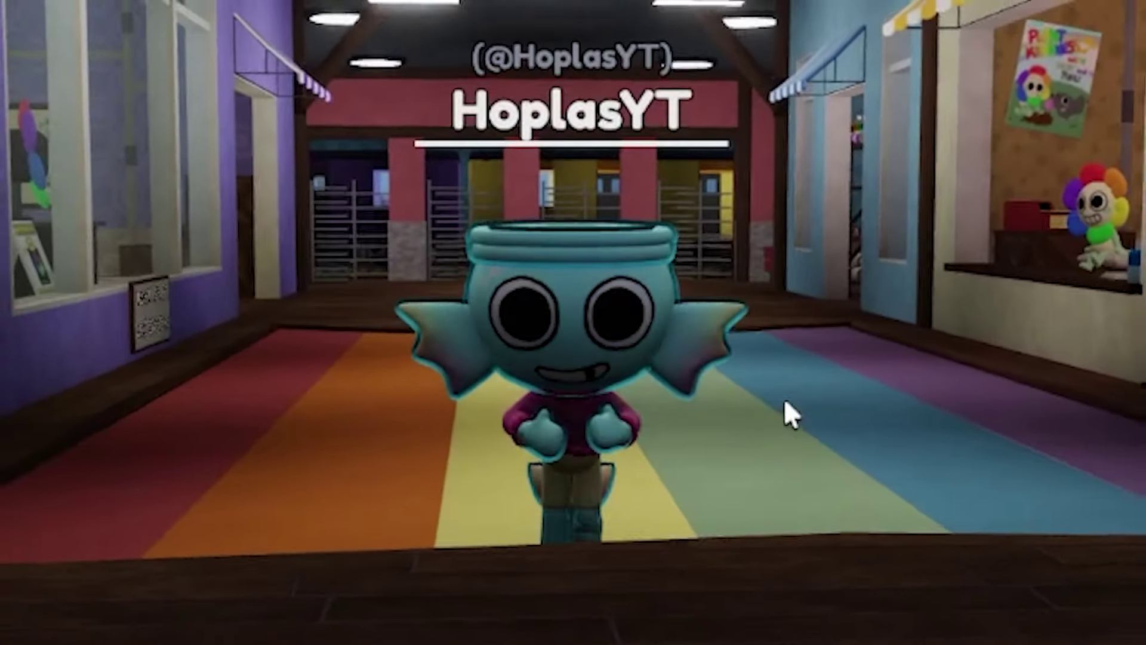
key(s)
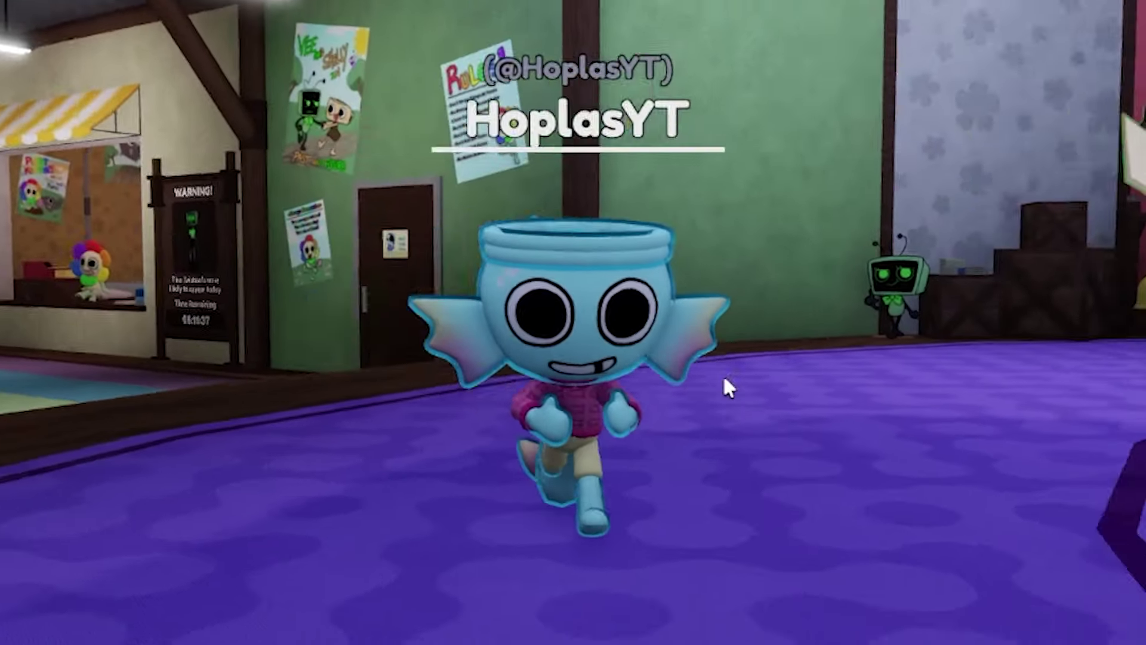
key(s)
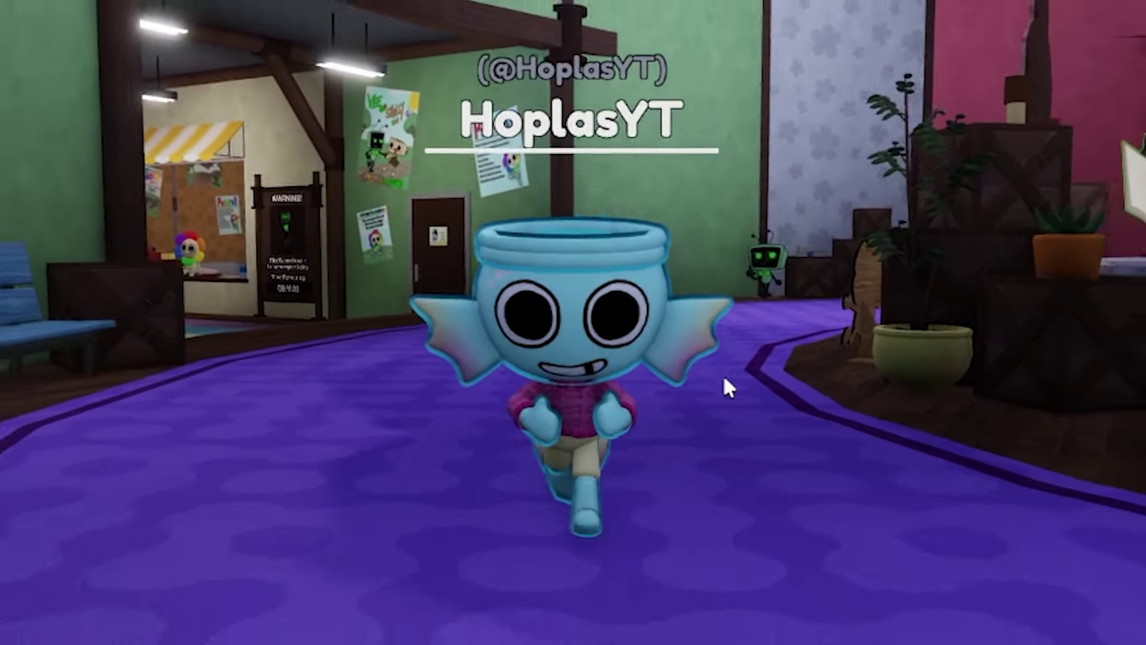
key(s)
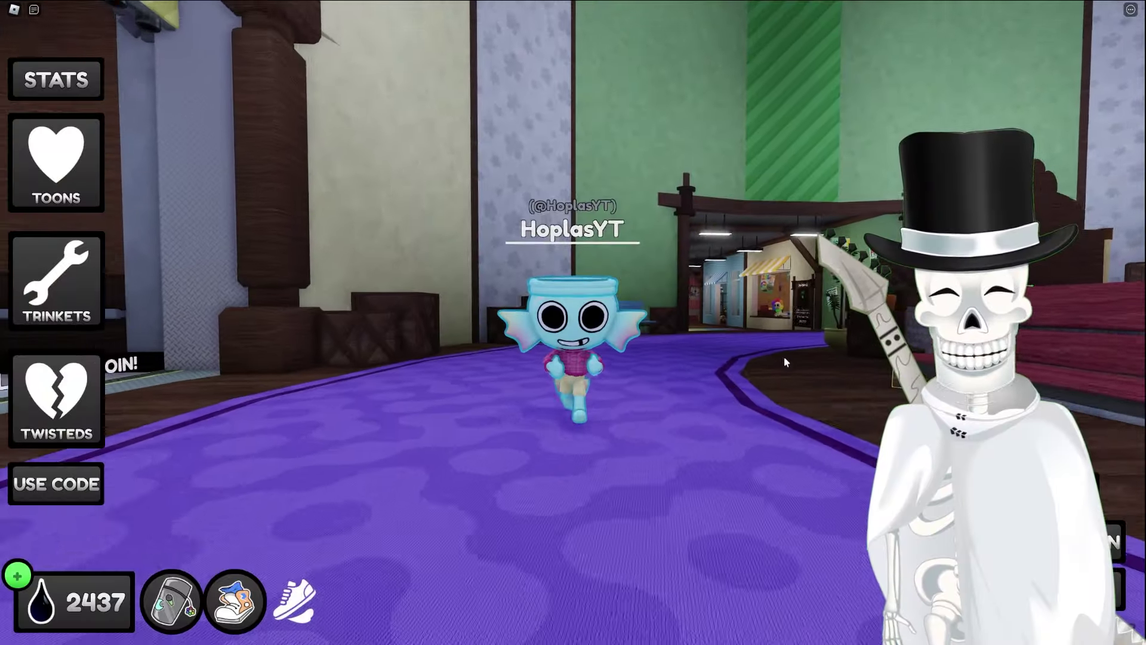
- Run along the purple carpet toward the elevator area
key(s)
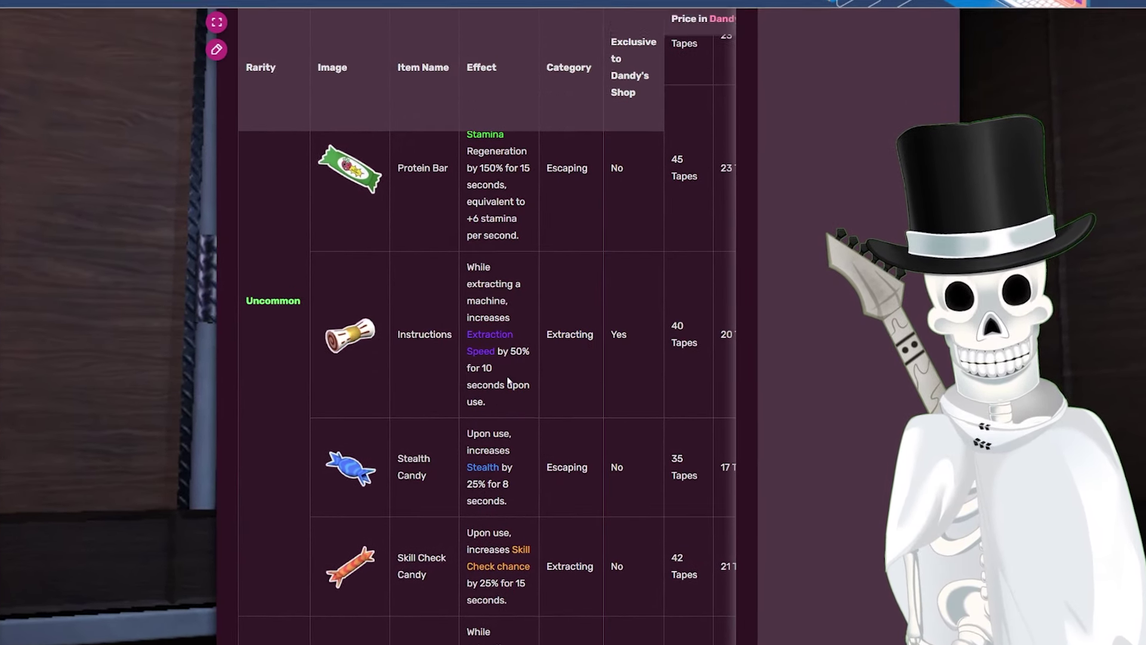
- Scroll through the wiki's Uncommon and Rare item entries and highlight an item name
scroll(299, 310, up, 5)
scroll(266, 274, down, 8)
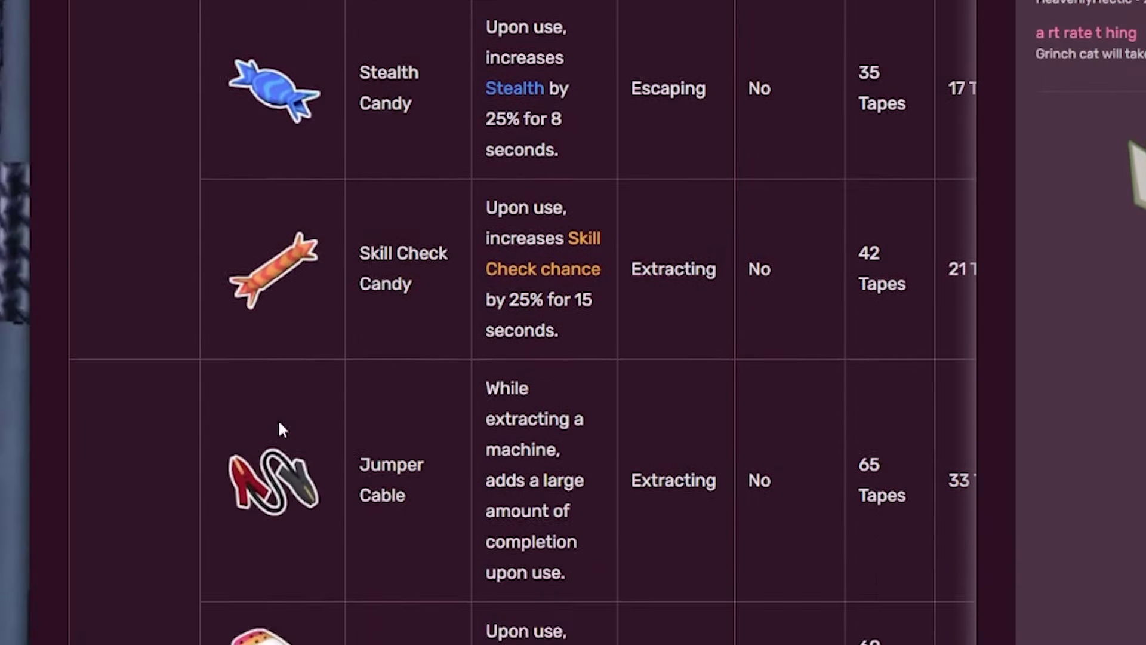
scroll(282, 429, up, 5)
scroll(312, 422, down, 3)
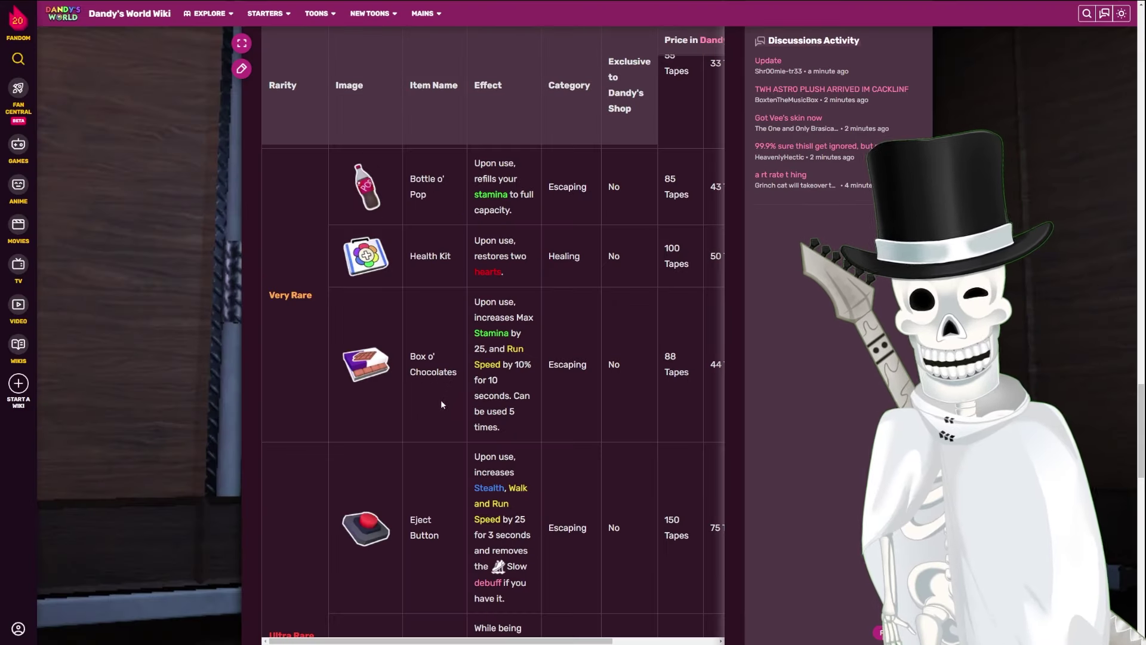
scroll(335, 341, down, 1)
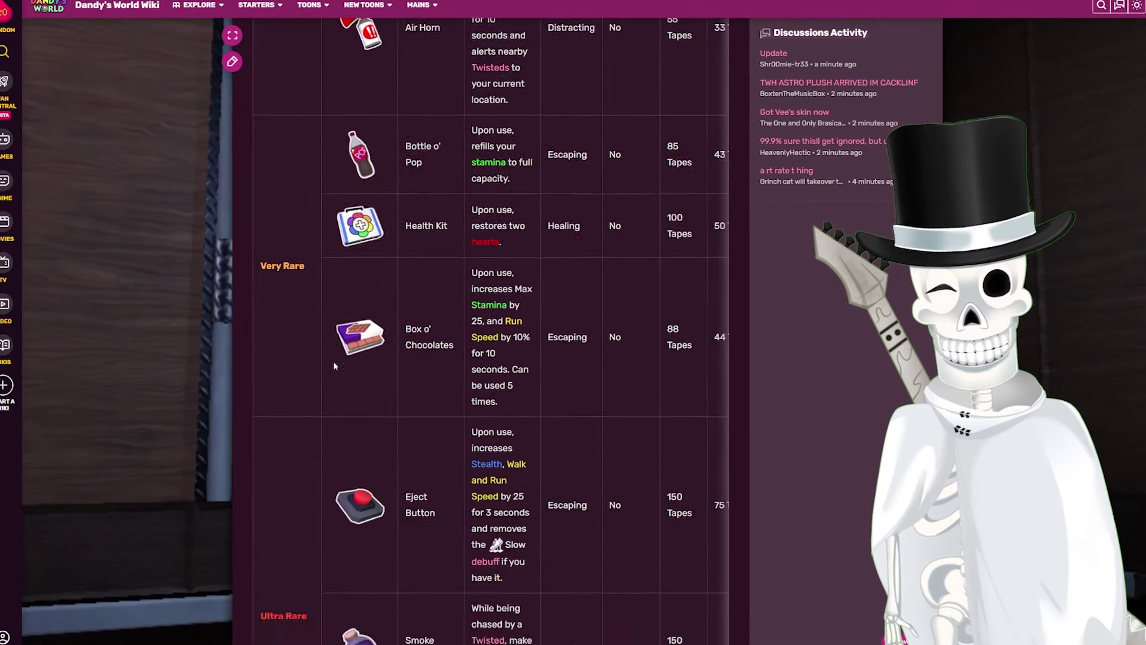
scroll(333, 360, down, 3)
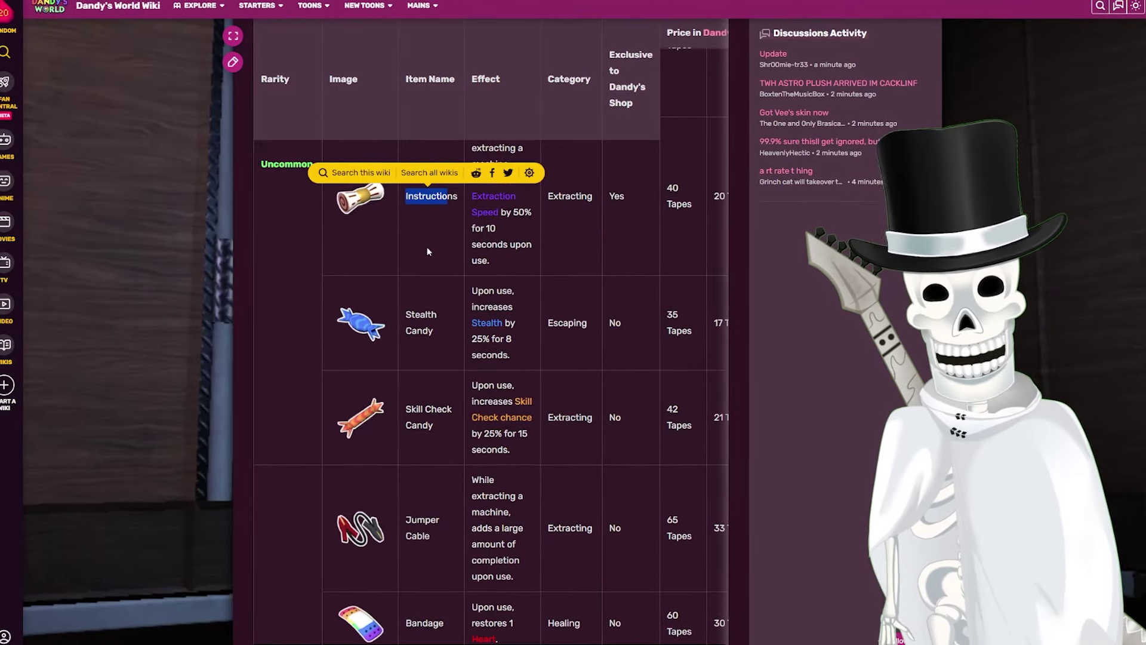
scroll(430, 238, down, 7)
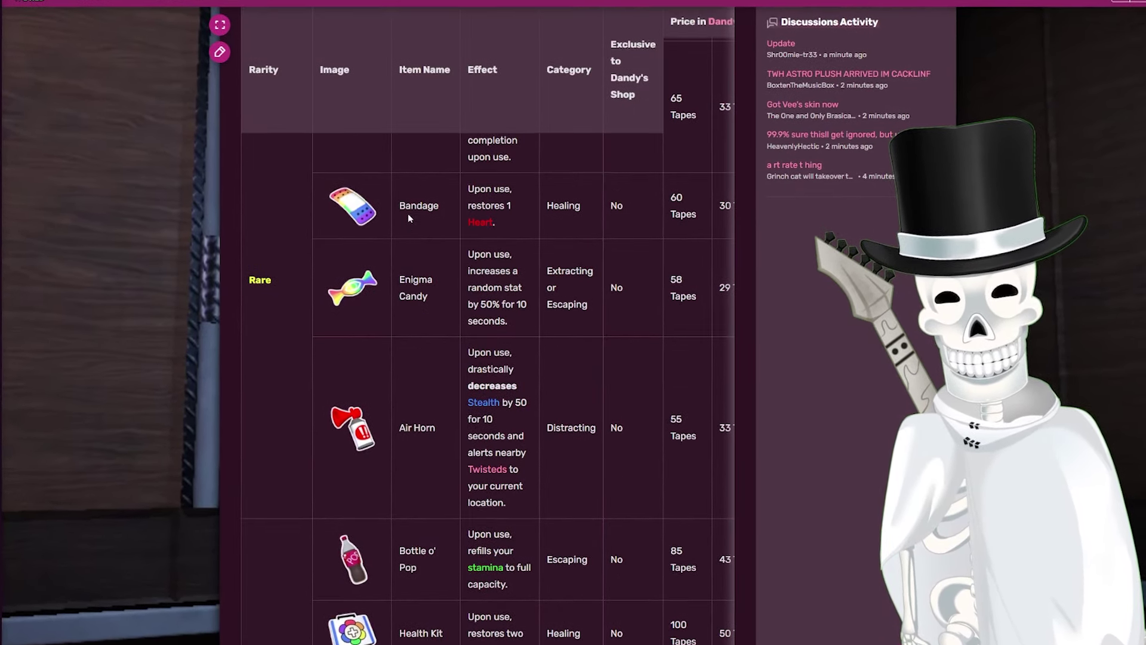
drag(412, 119, 422, 120)
scroll(418, 239, up, 3)
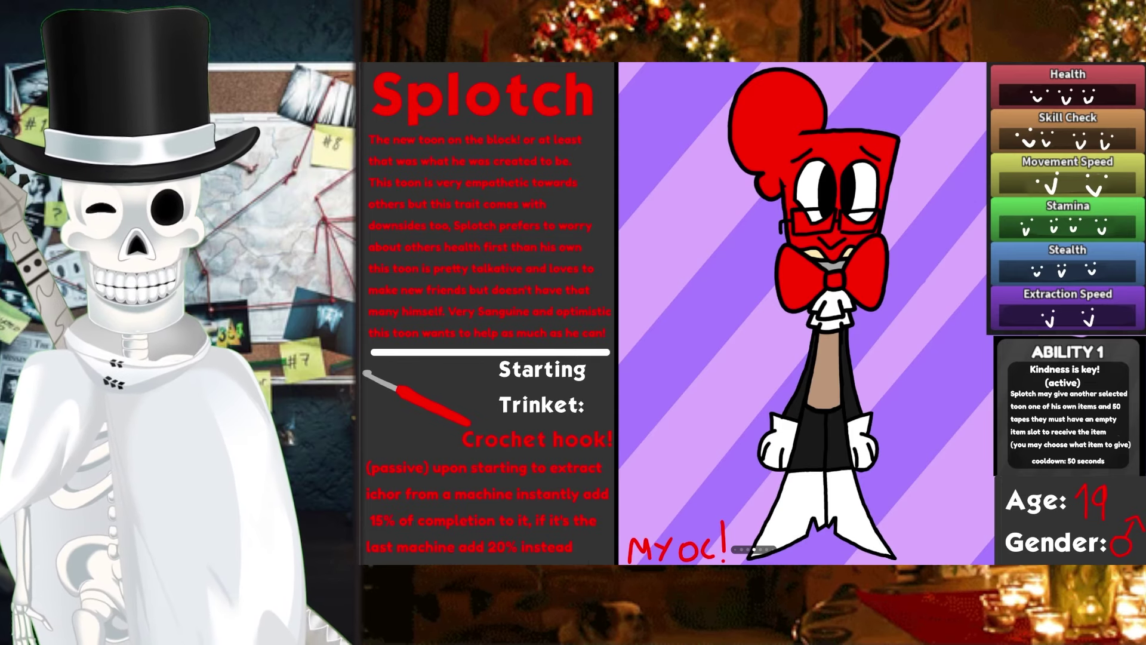
- Advance the gallery to the Boxten Toon and Twisted sheet, then leave full-screen view
click(903, 306)
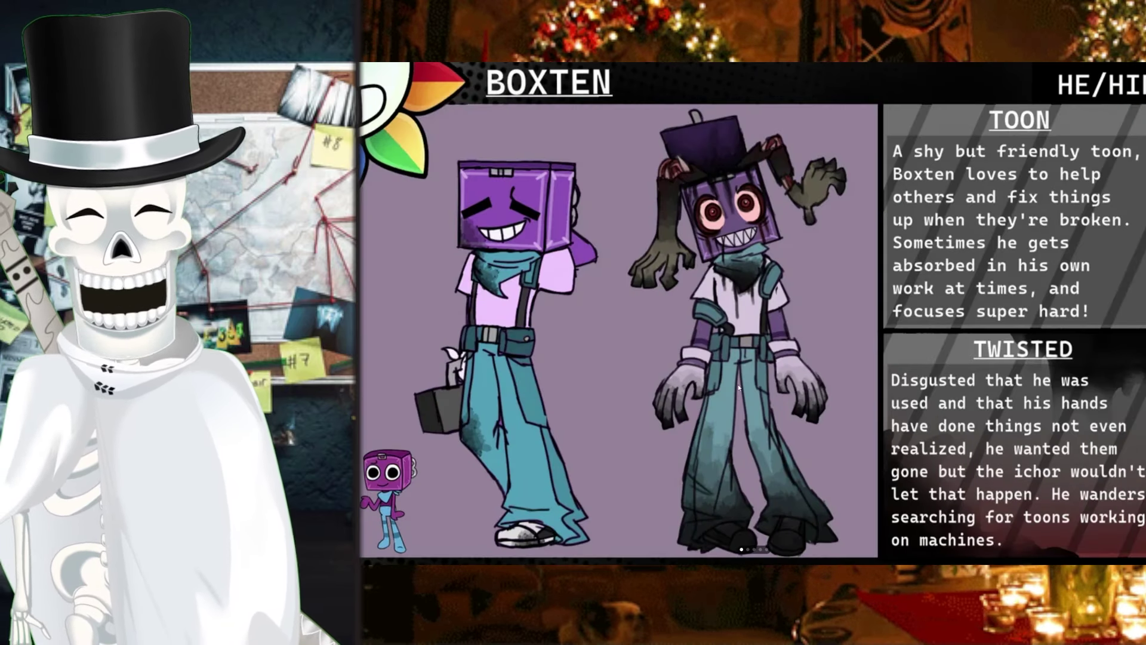
key(Escape)
mouse_move(587, 169)
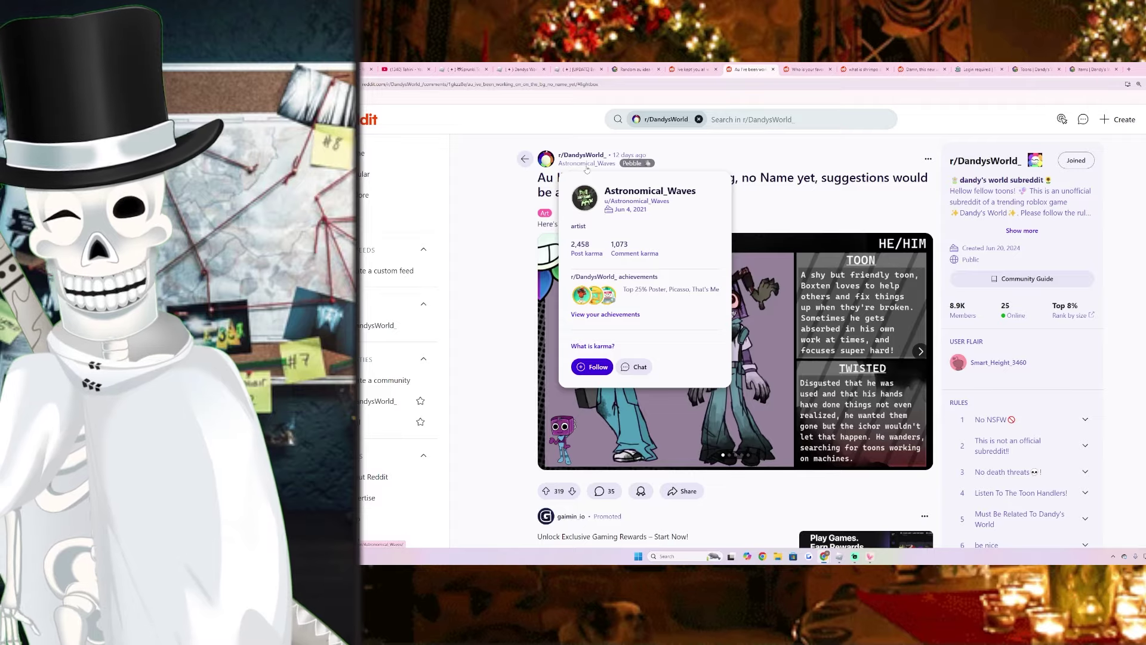
- Reopen the post's image full screen to browse the character pictures
click(846, 307)
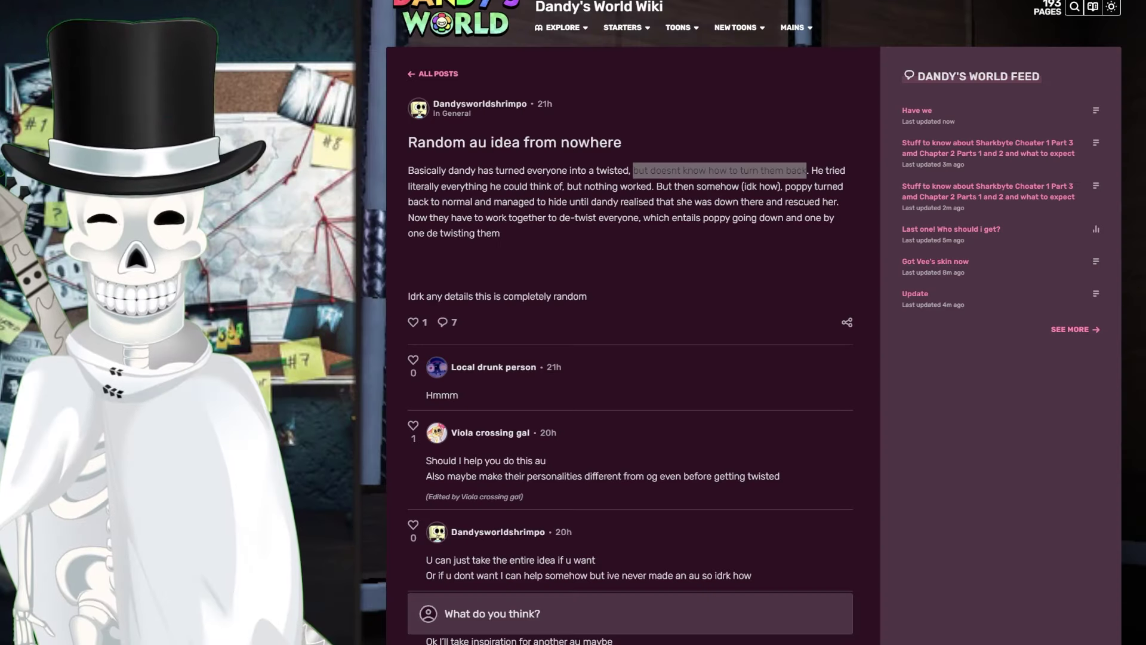
drag(815, 168, 656, 185)
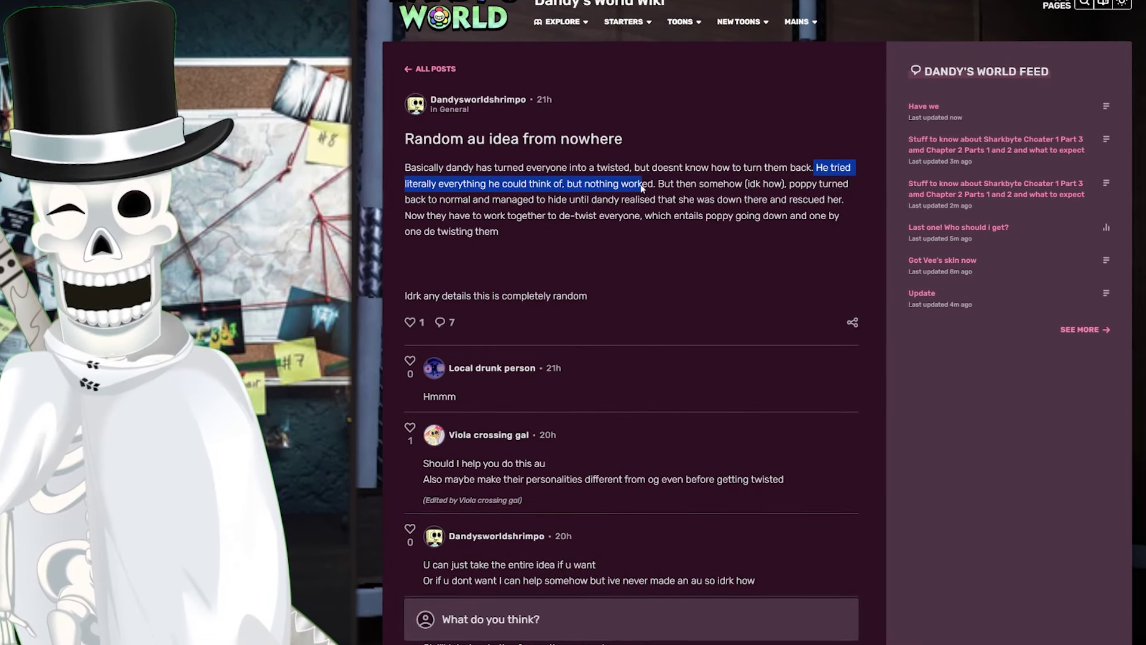
double_click(665, 184)
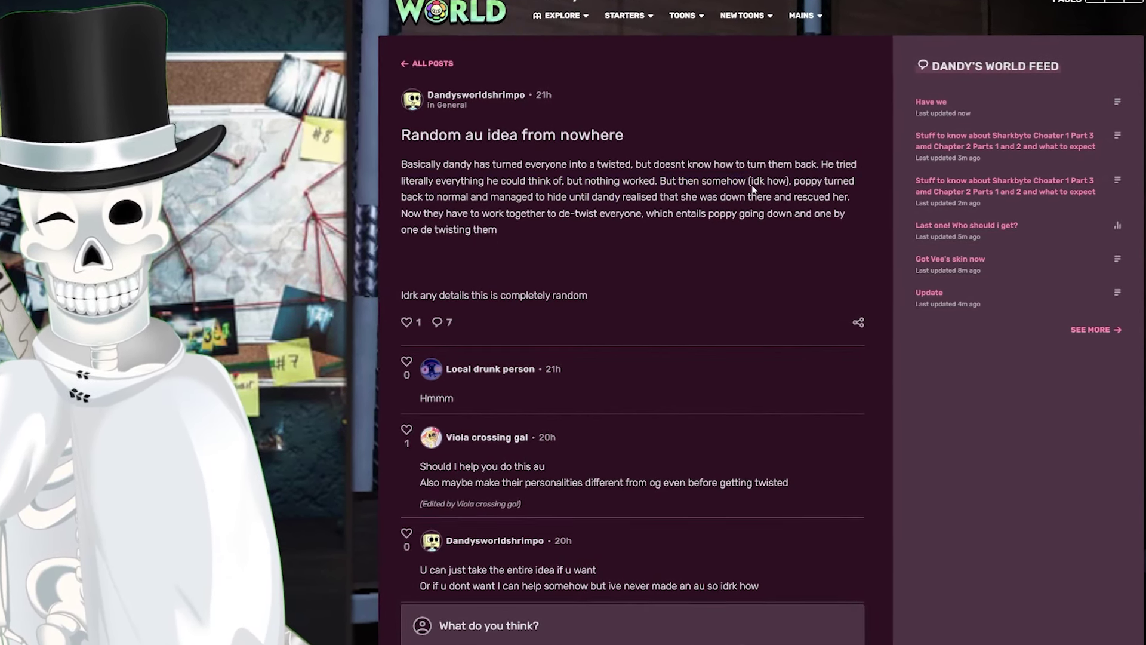
drag(753, 182, 864, 200)
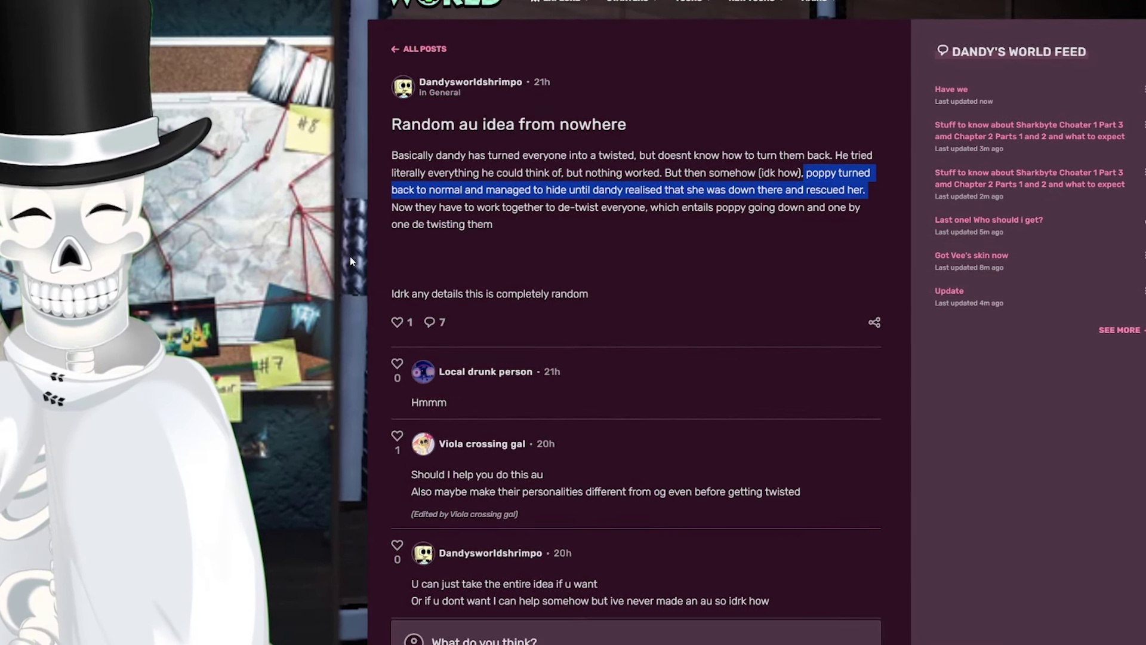
drag(399, 207, 446, 210)
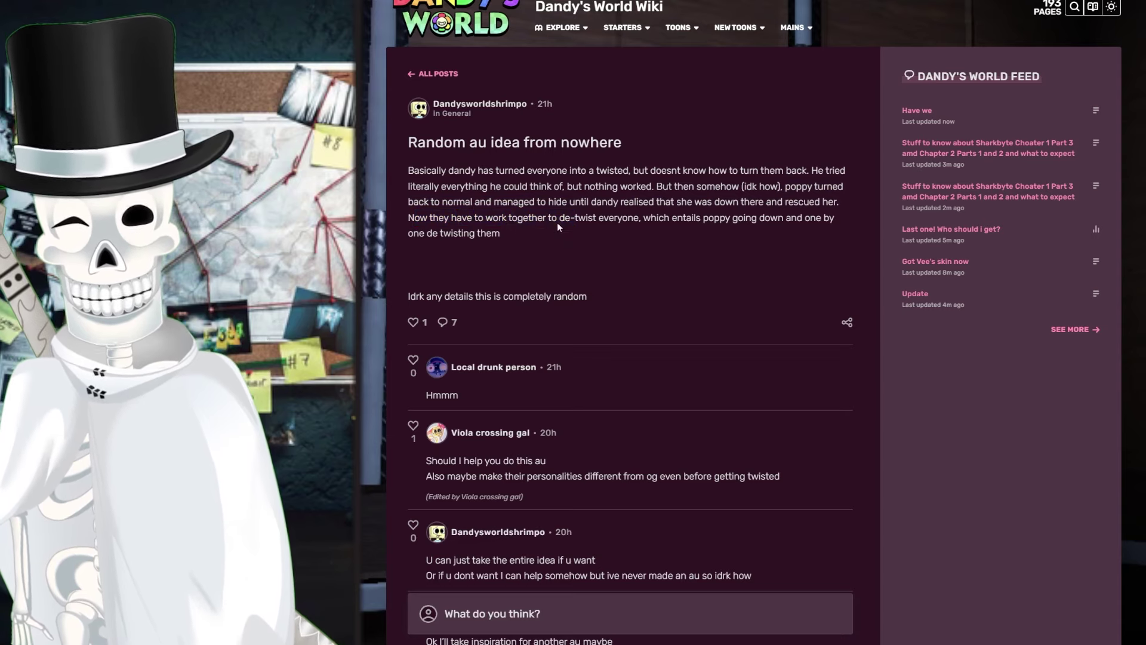
drag(645, 219, 822, 226)
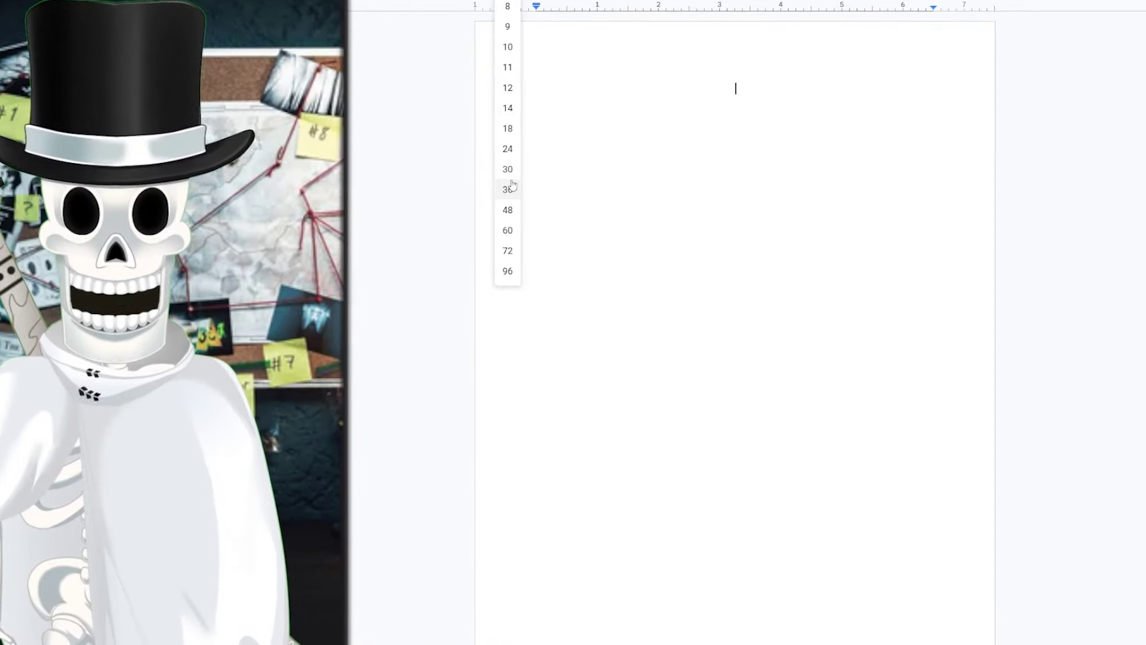
- Set the heading to 30-point Impact and type the title 'Dandy's 9-5'
click(512, 174)
click(454, 1)
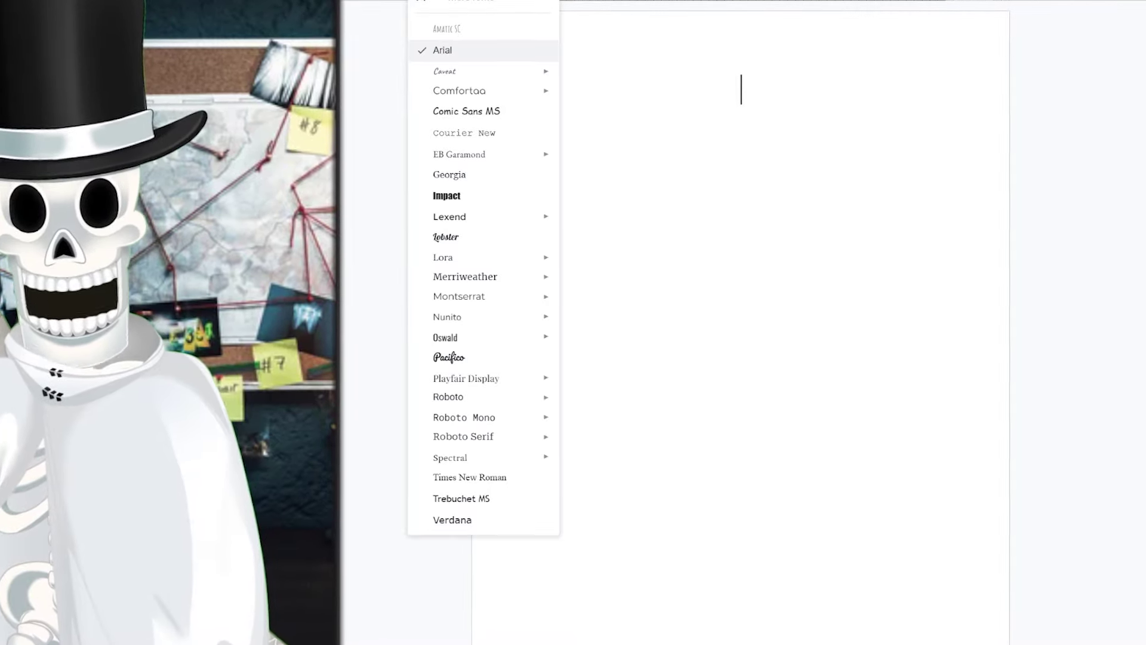
click(472, 199)
text(Dandy's)
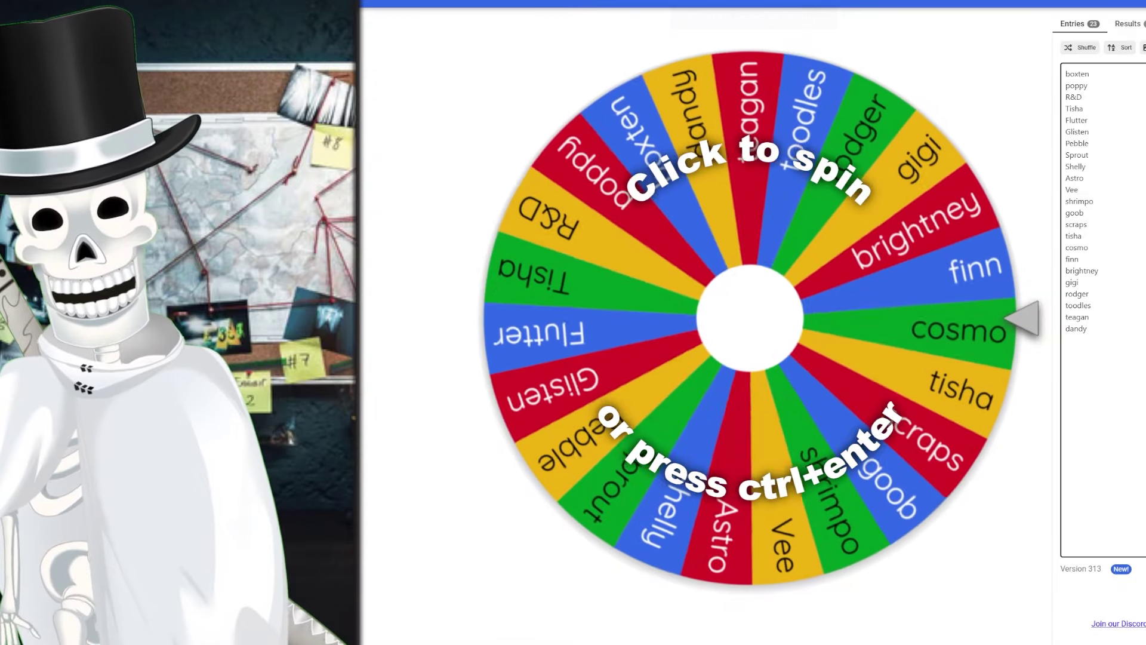
- Shuffle the names twice and spin the wheel, which lands on cosmo
click(1069, 46)
click(1068, 48)
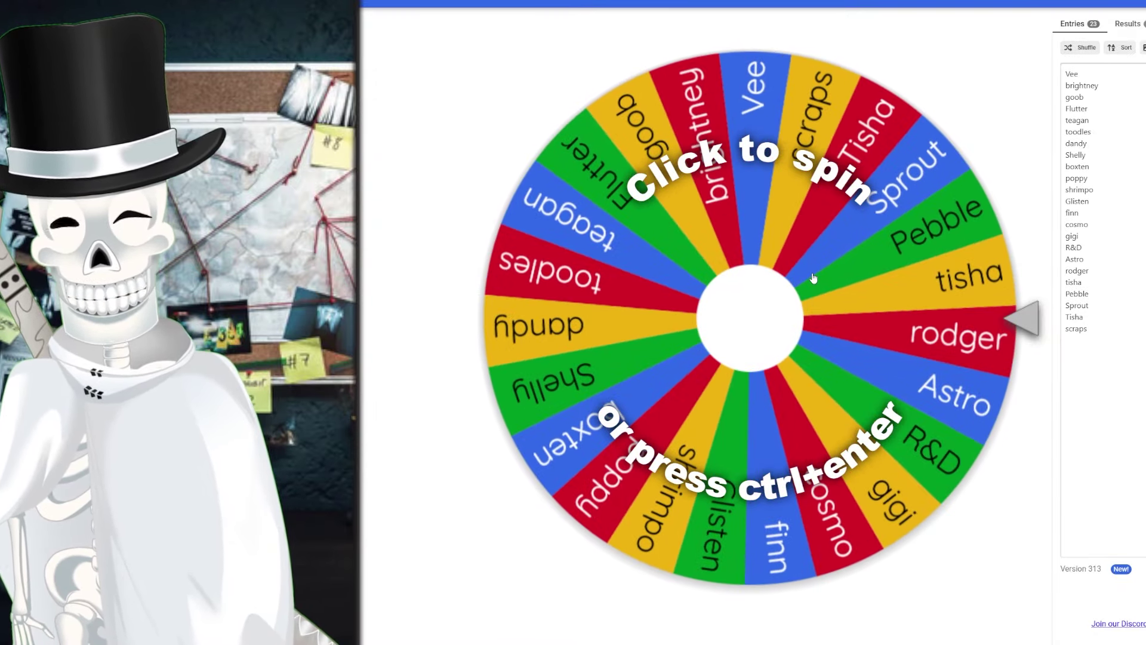
click(813, 279)
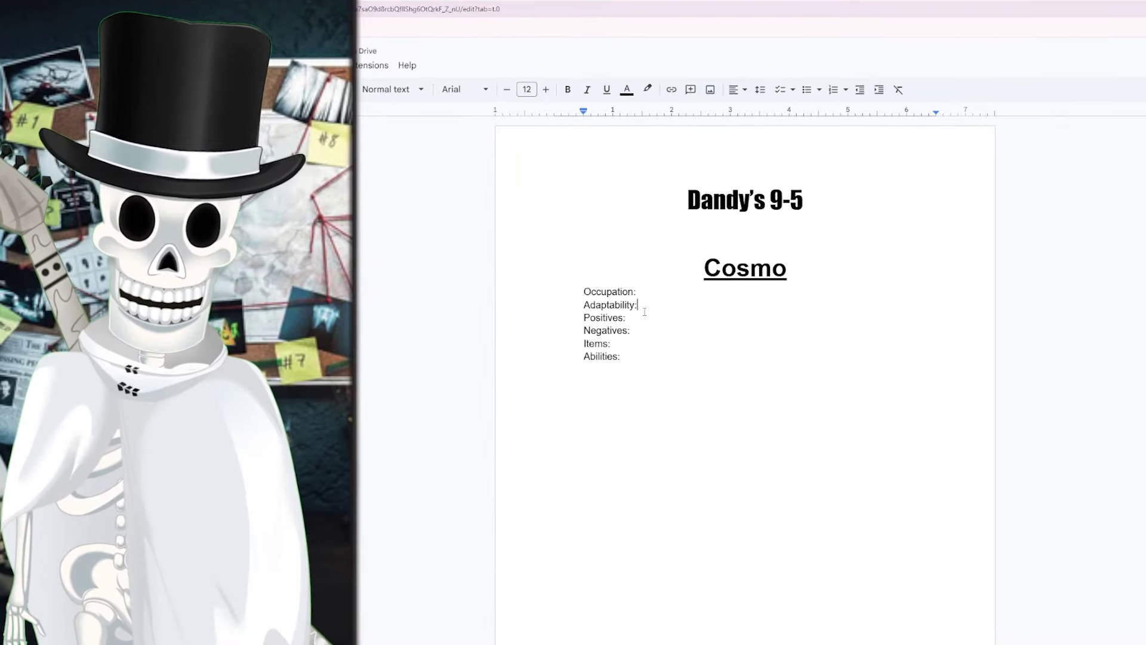
- Place the cursor at the ends of Cosmo's Positives, Negatives, Items and Abilities fields
click(635, 319)
click(636, 330)
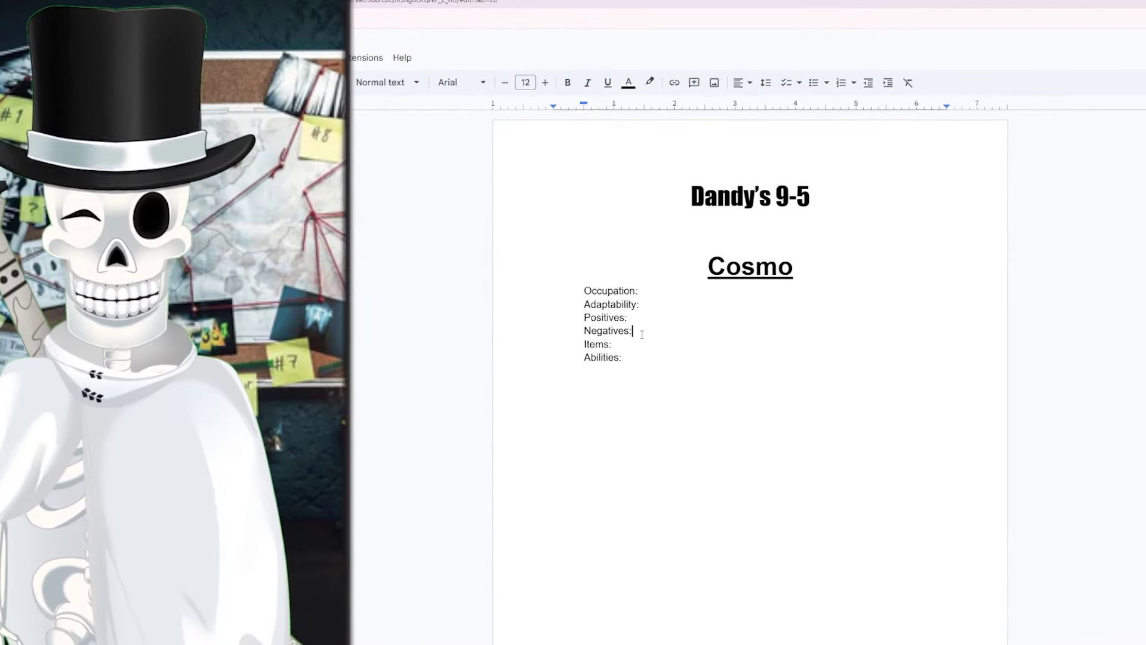
click(637, 345)
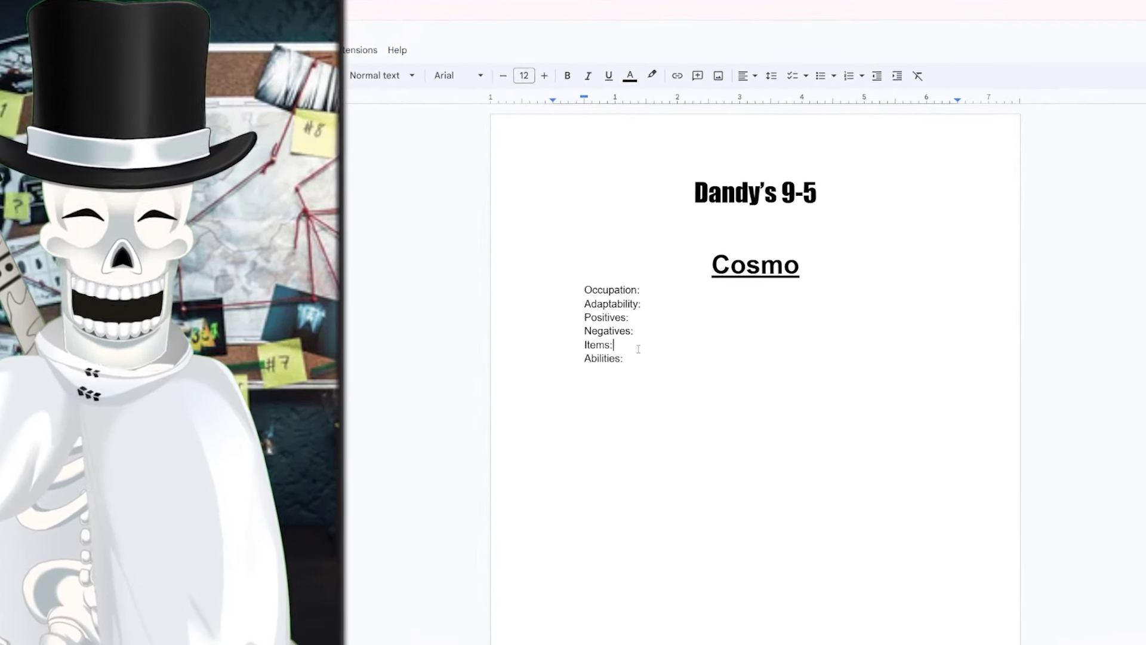
click(638, 358)
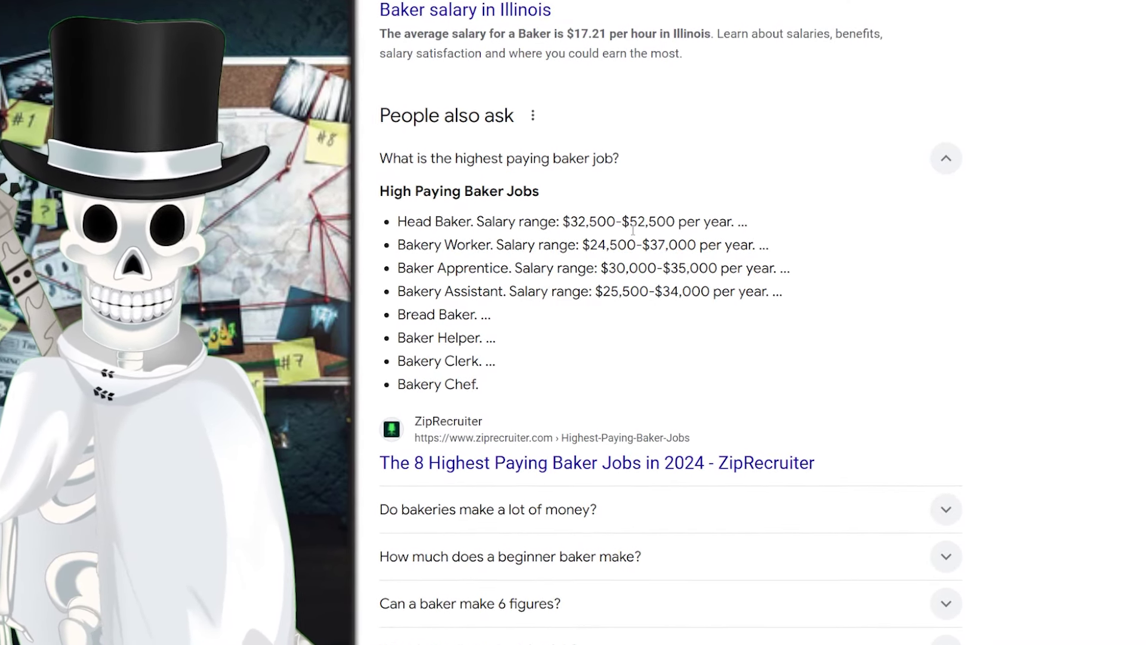
- Highlight the Head Baker salary range in the Google search results
drag(630, 222, 767, 227)
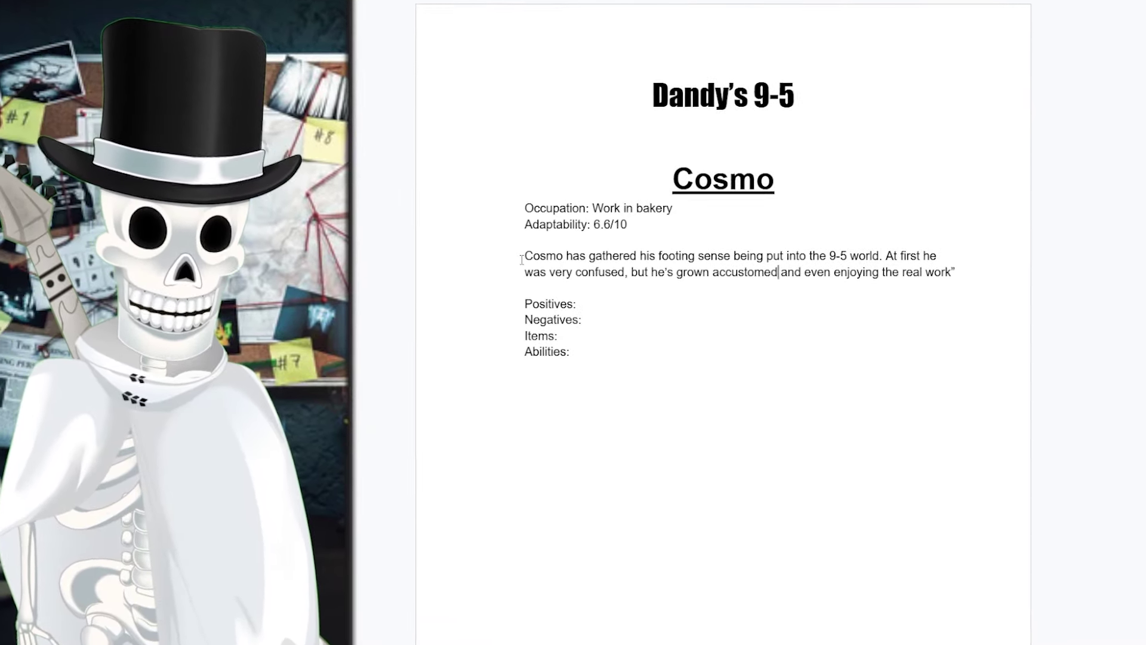
- Correct 'sense' to 'since' in Cosmo's new adjustment paragraph
drag(526, 258, 771, 253)
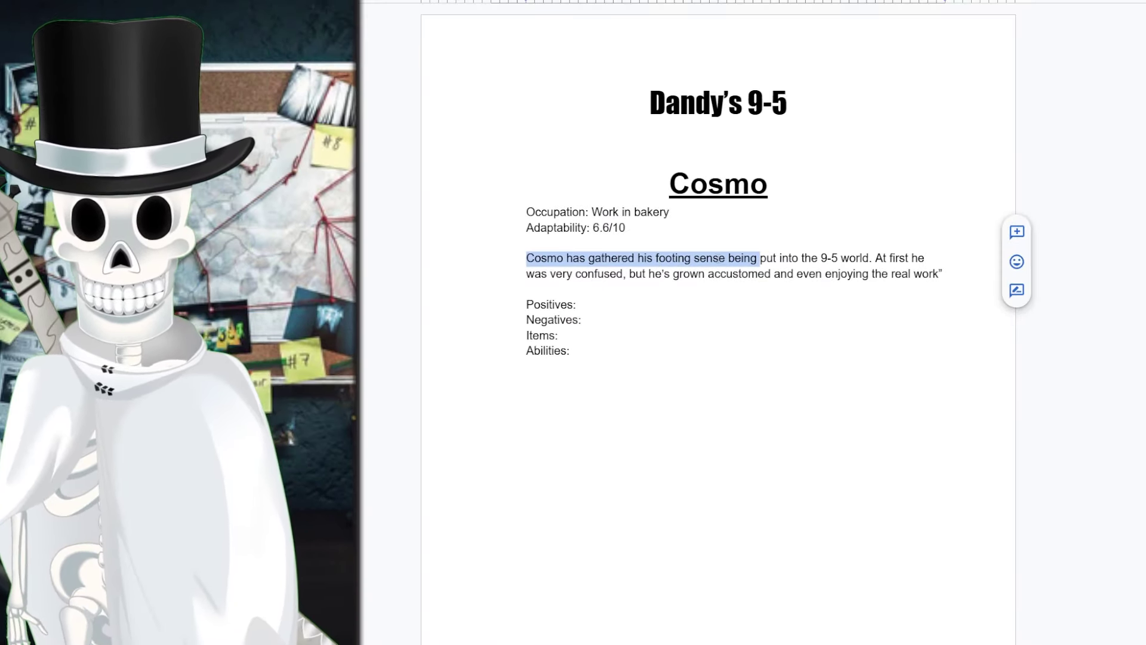
click(700, 258)
key(Delete)
text(i)
drag(599, 258, 724, 258)
click(709, 258)
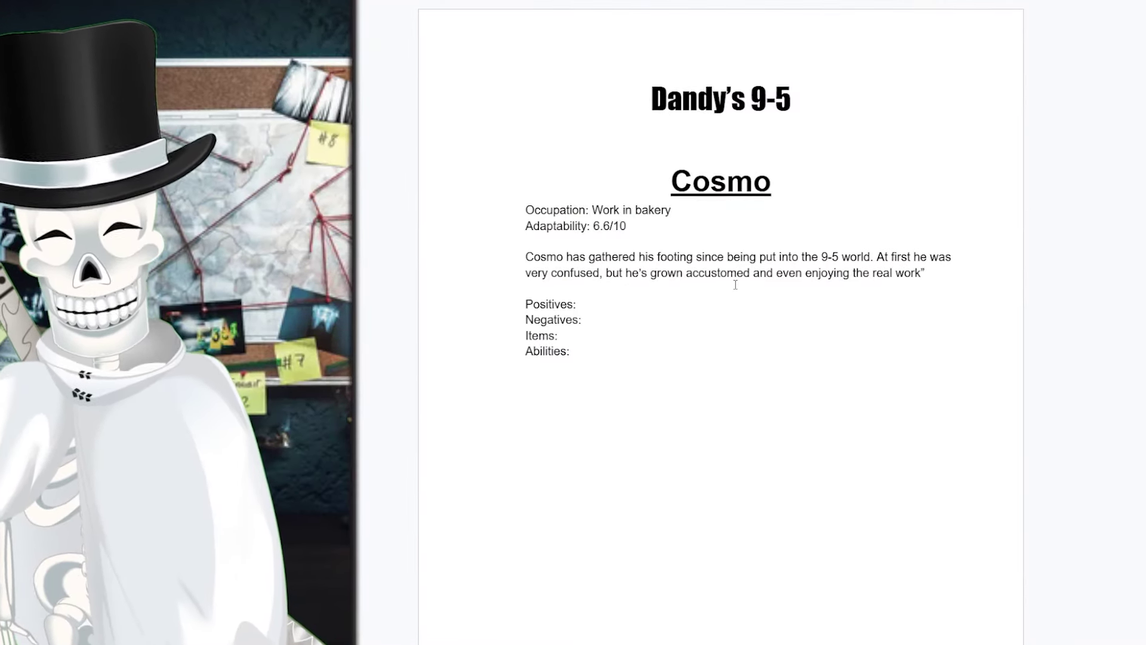
- Put quotes around 'real world' at the end of the paragraph
drag(849, 258, 871, 258)
click(880, 258)
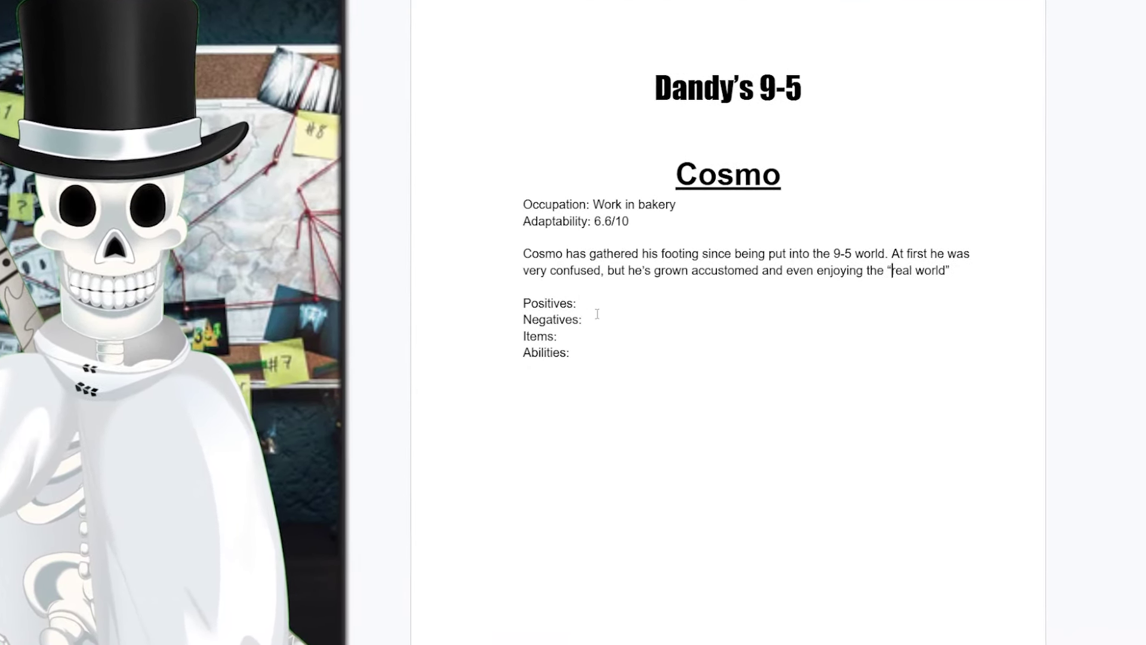
click(599, 298)
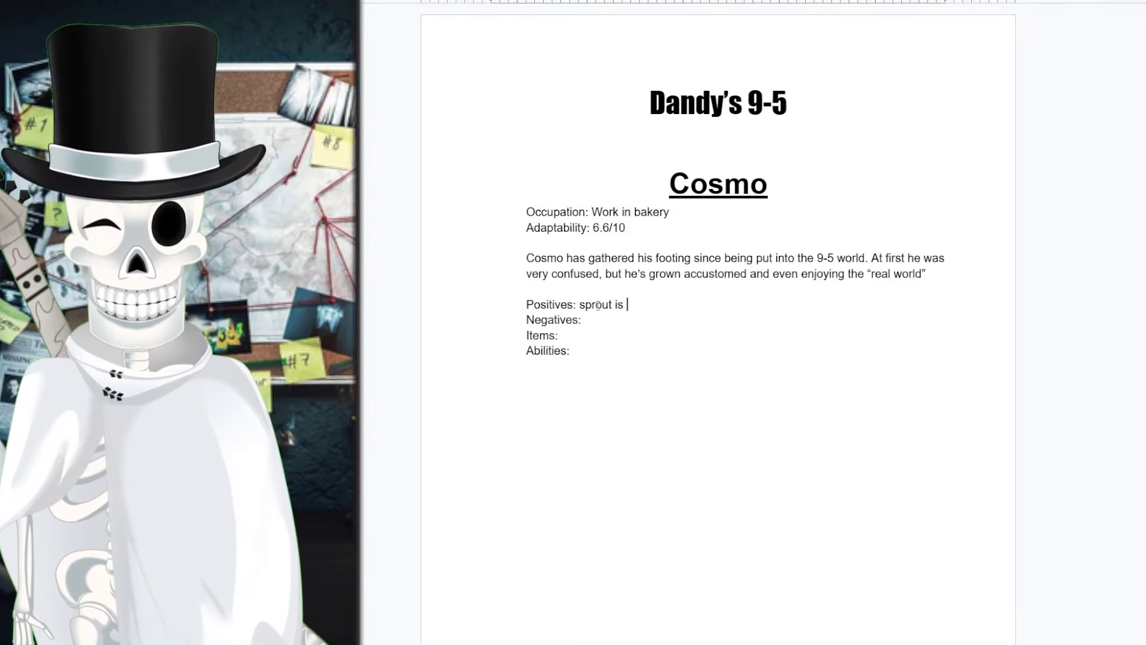
- Make 'sprout is with him' an indented checklist item, then add 'Mostly optimistic' and 'Always on time'
click(634, 334)
key(Return)
key(Up)
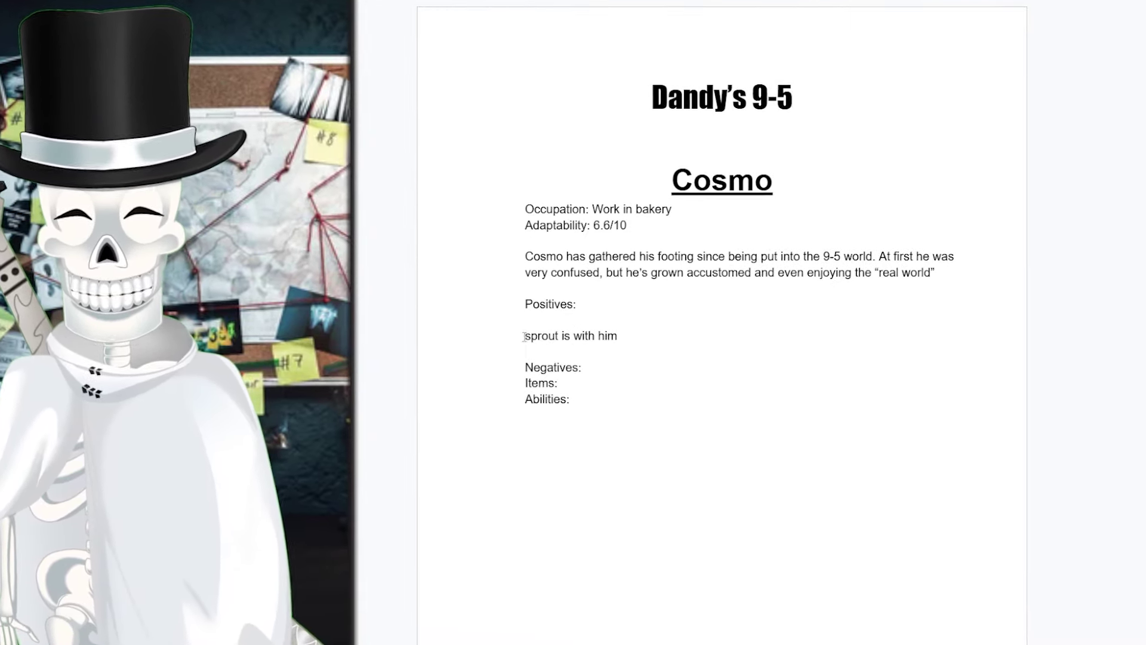
key(Tab)
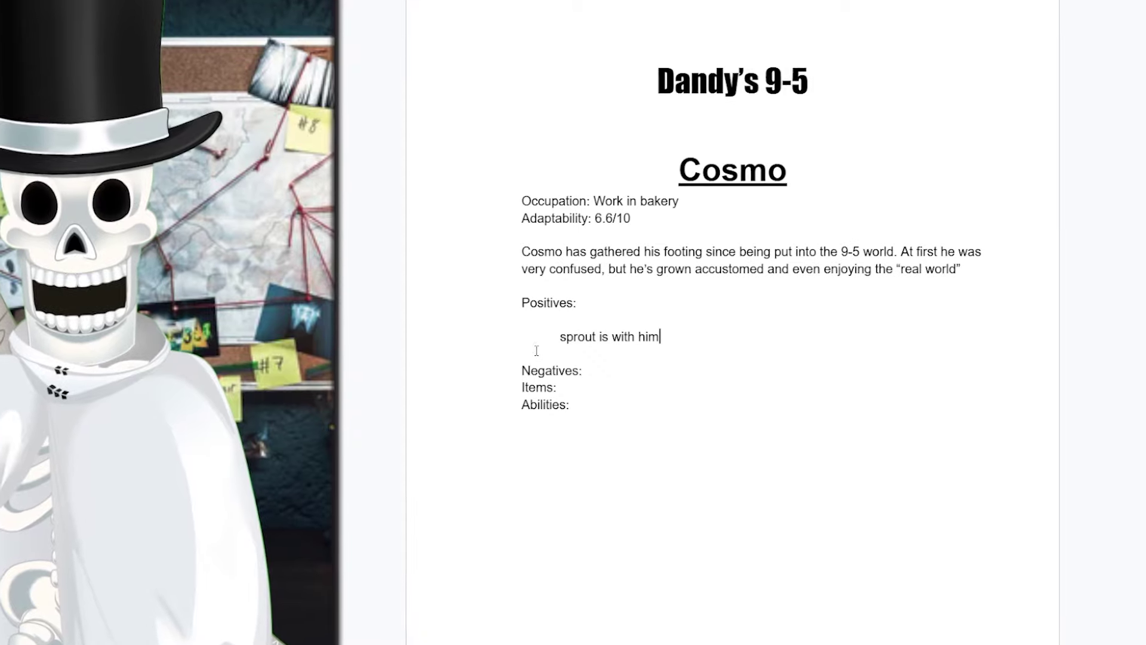
key(ctrl+shift+9)
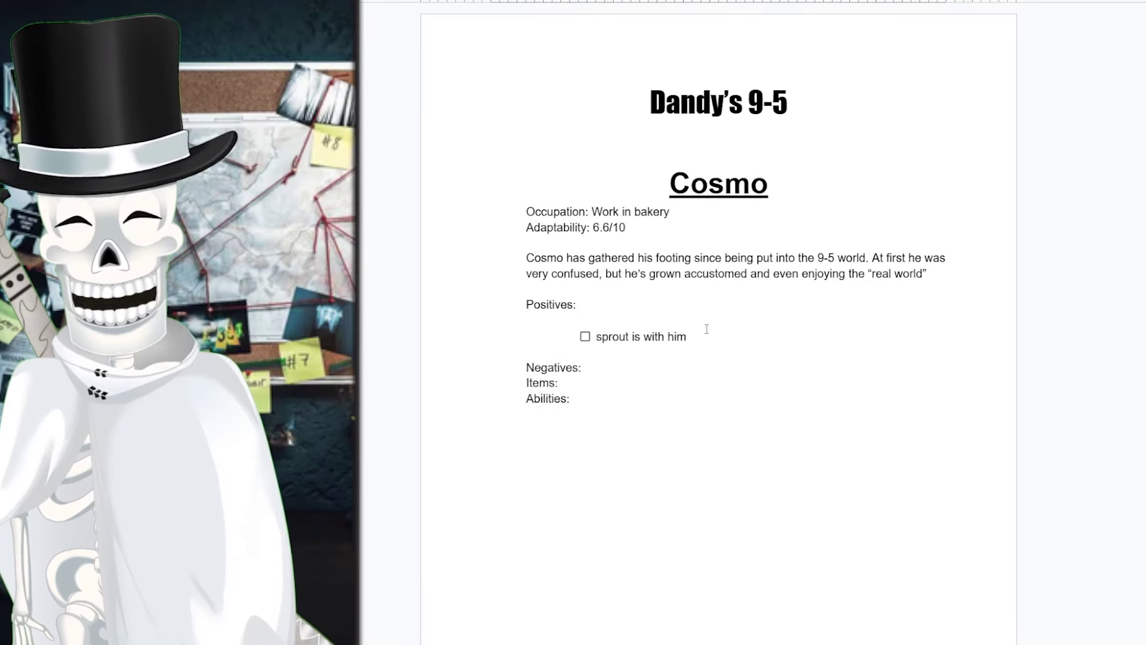
key(Return)
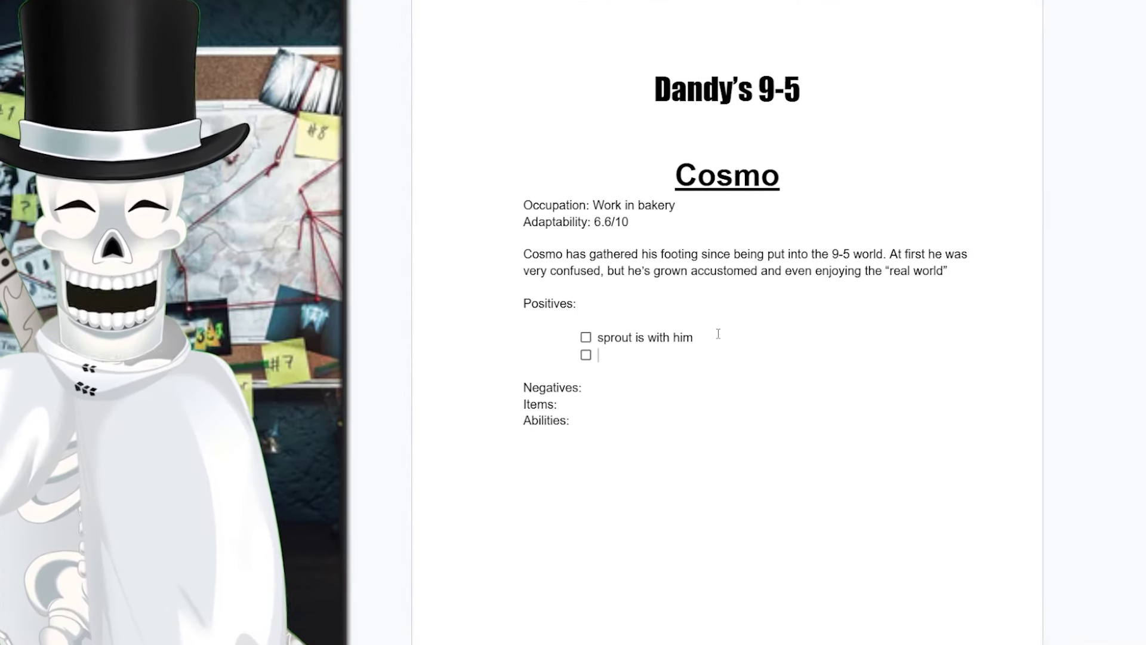
text(Mostly optimistic)
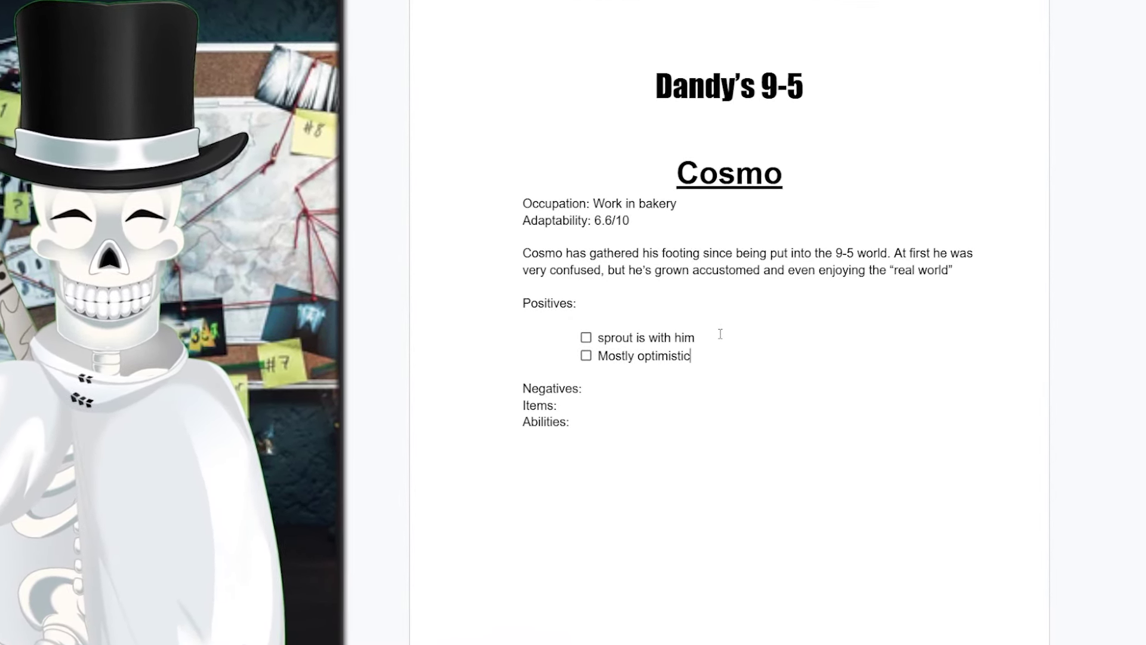
key(Return)
text(Always on time)
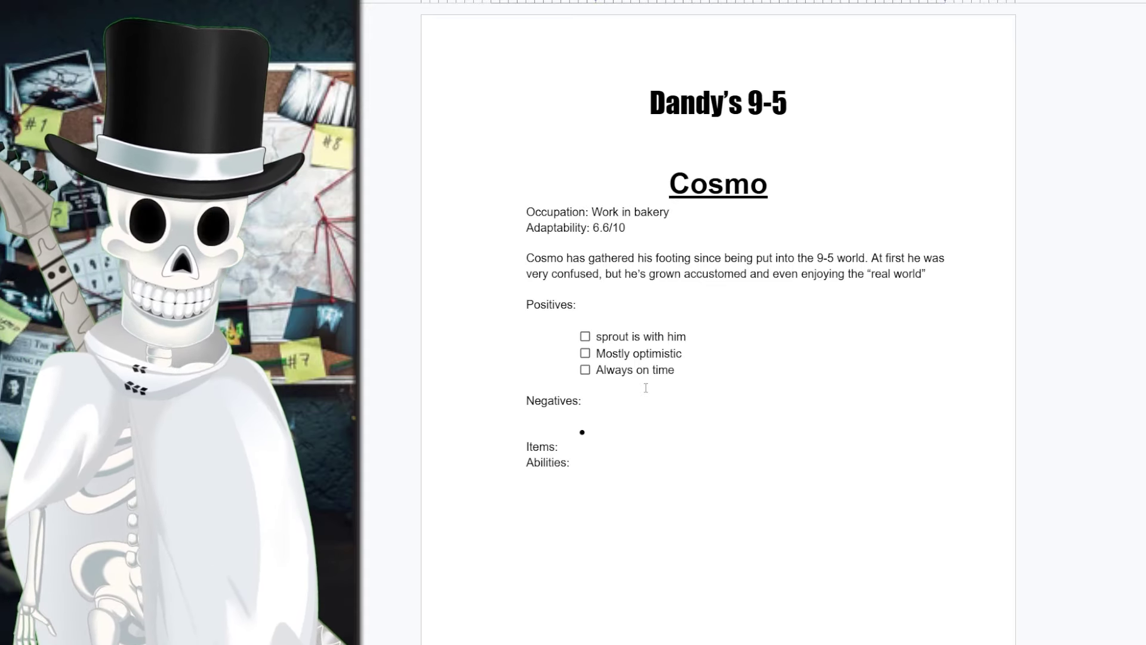
- Enter 'Self-degrading' and 'Quiet/shy' as bullets under Cosmo's Negatives
text(Self-degrading)
key(Return)
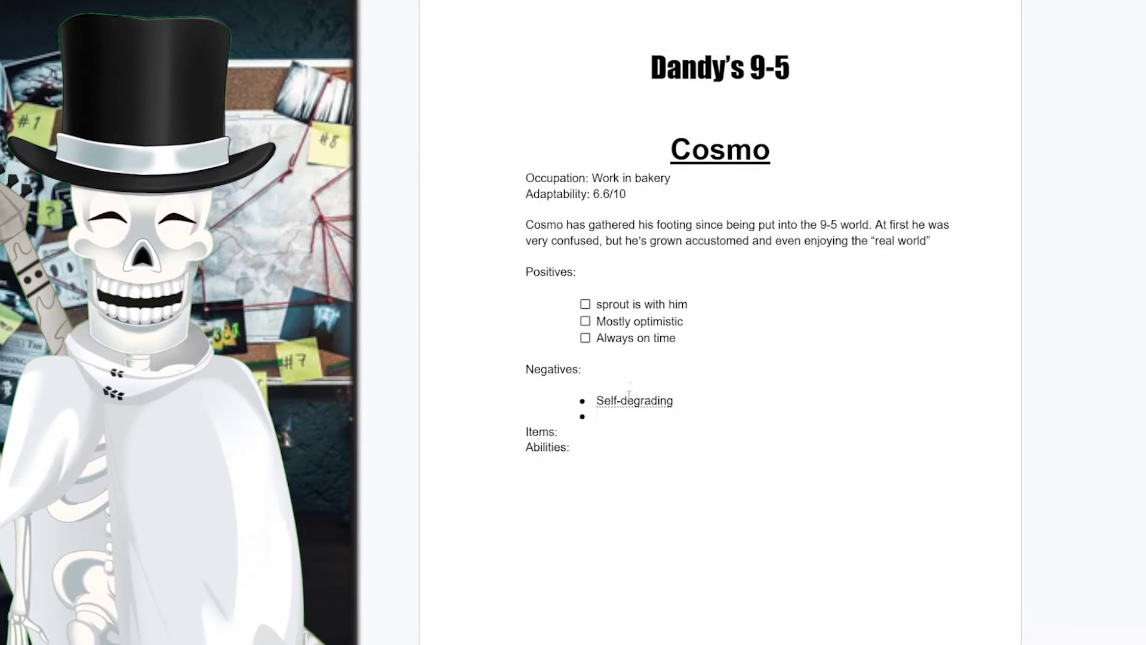
scroll(632, 394, down, 2)
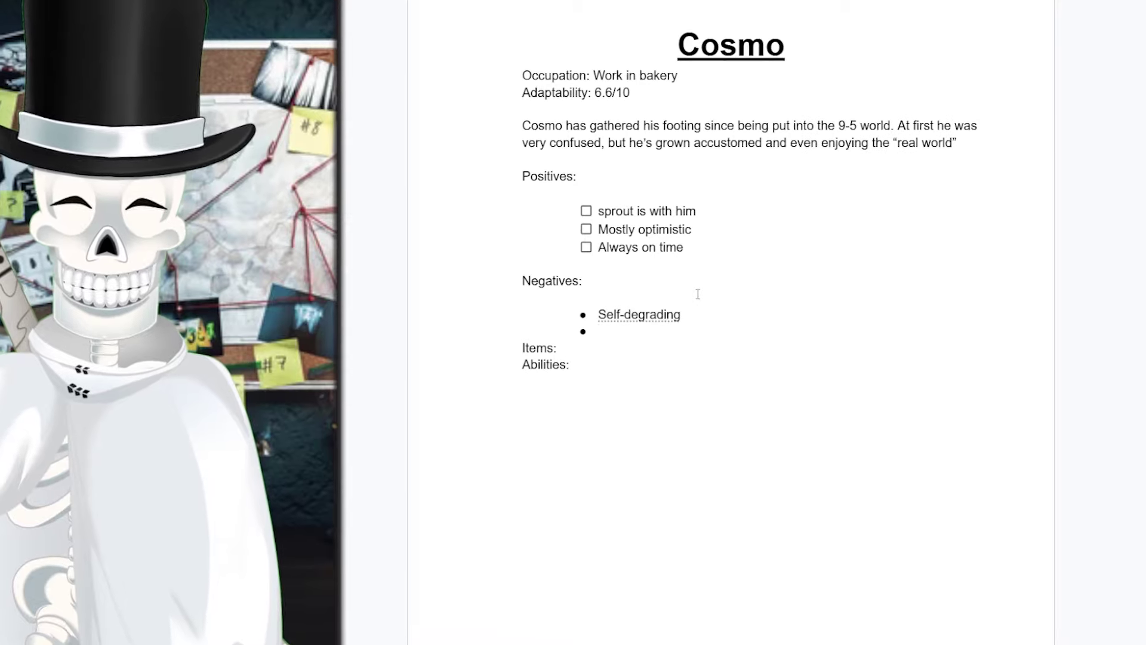
text(Quiet/shy)
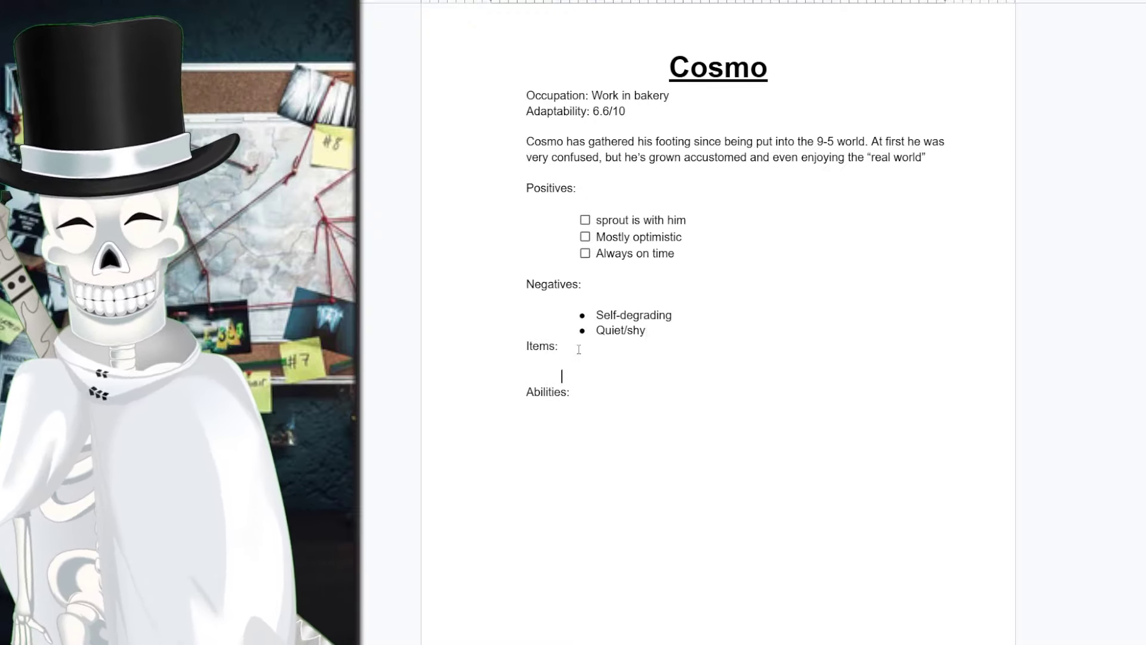
- Add the indented bullet 'Bracelet: is worth $2k' under Cosmo's Items
key(Tab)
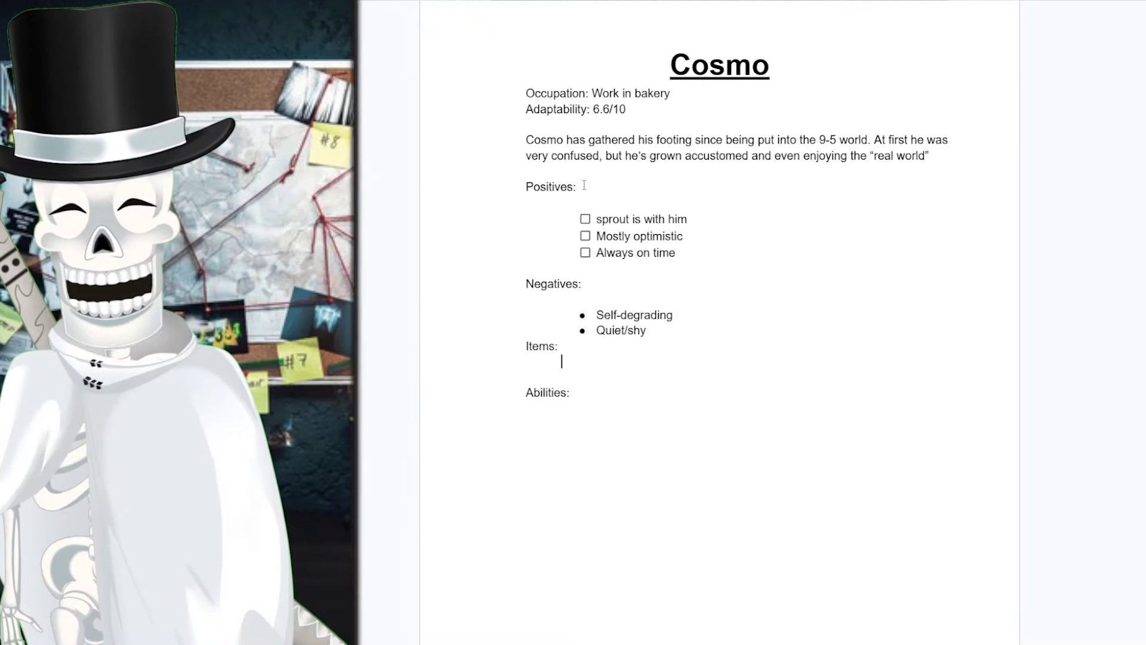
key(ctrl+shift+8)
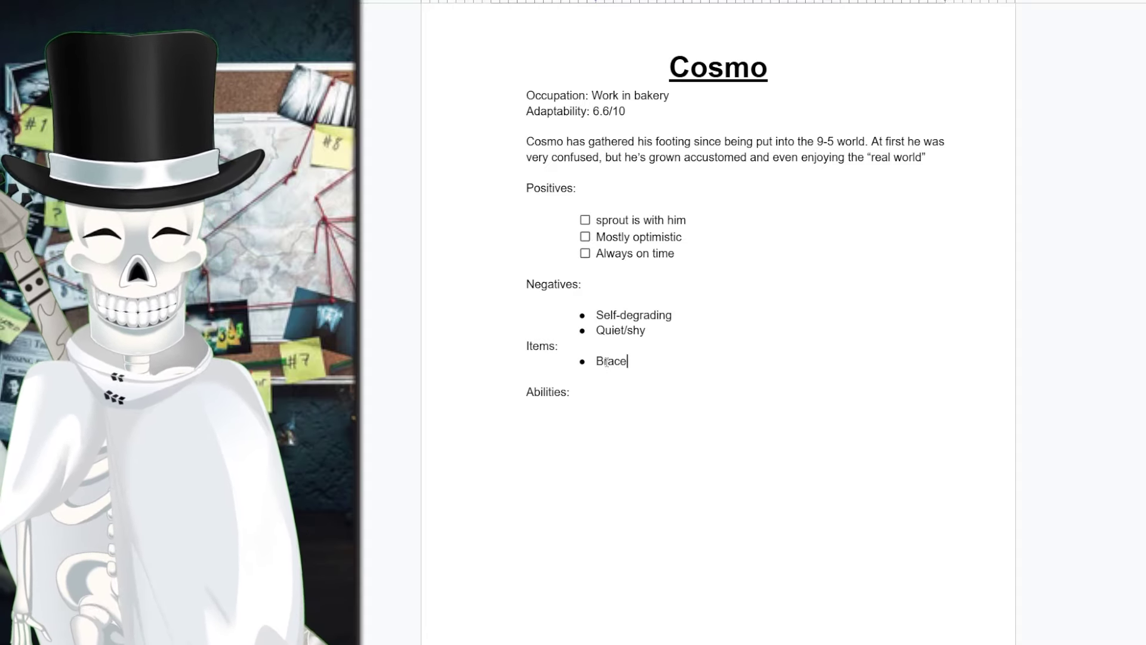
text(:)
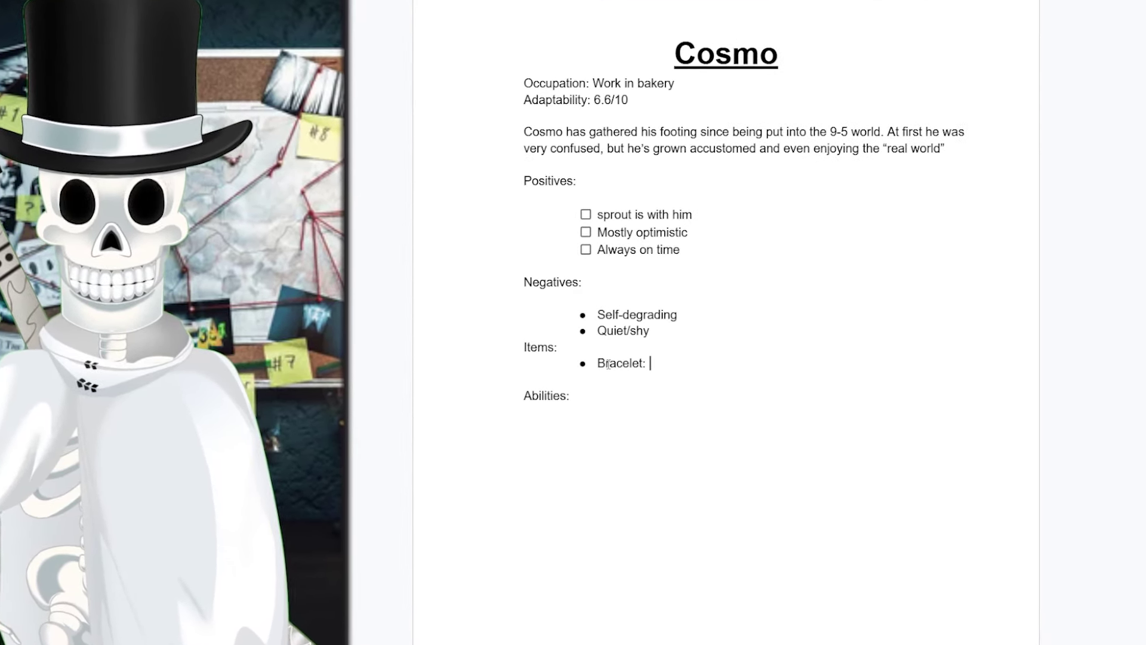
text( is worth $2k)
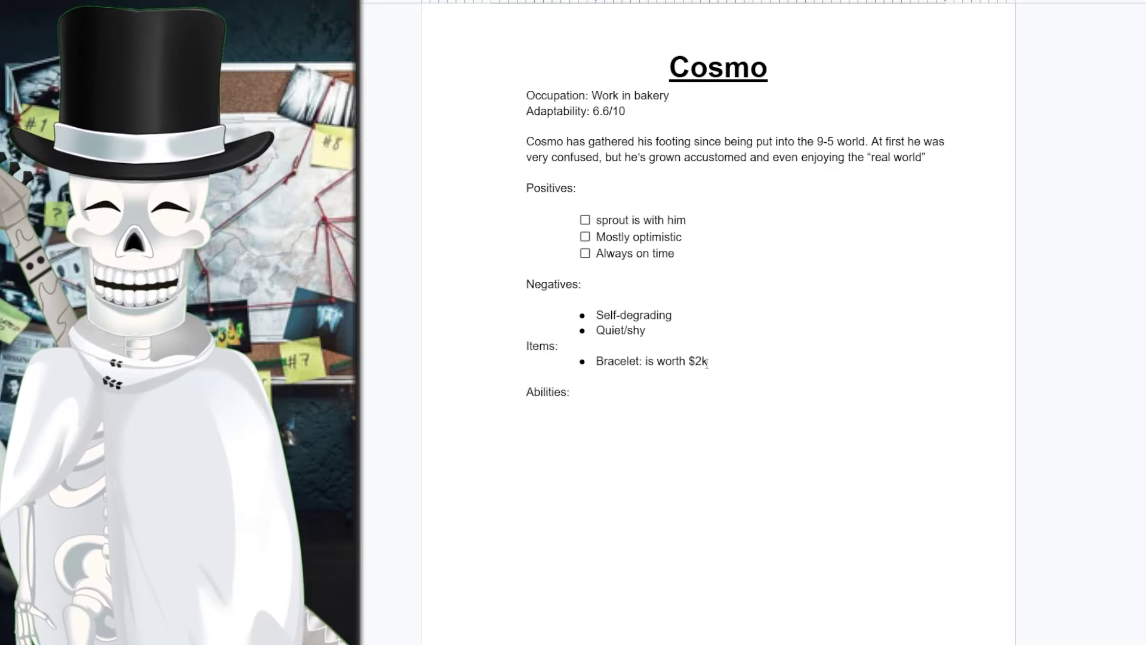
- Add the Abilities bullet 'Suck up: Gain positive influence on first interactions with people'
click(612, 409)
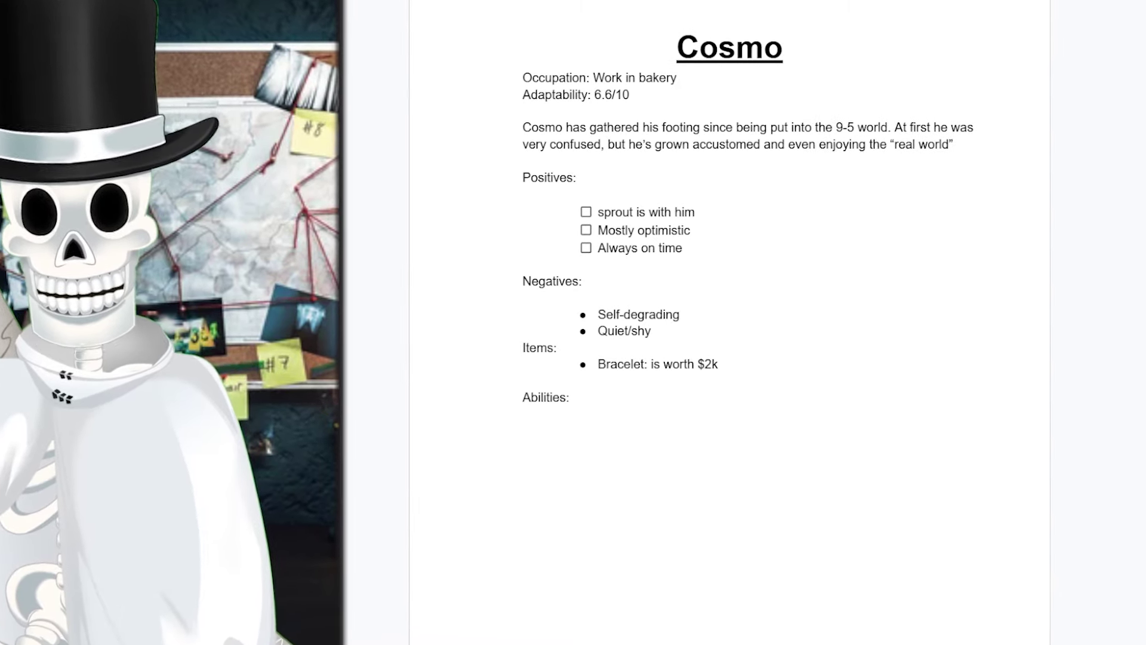
key(ctrl+shift+8)
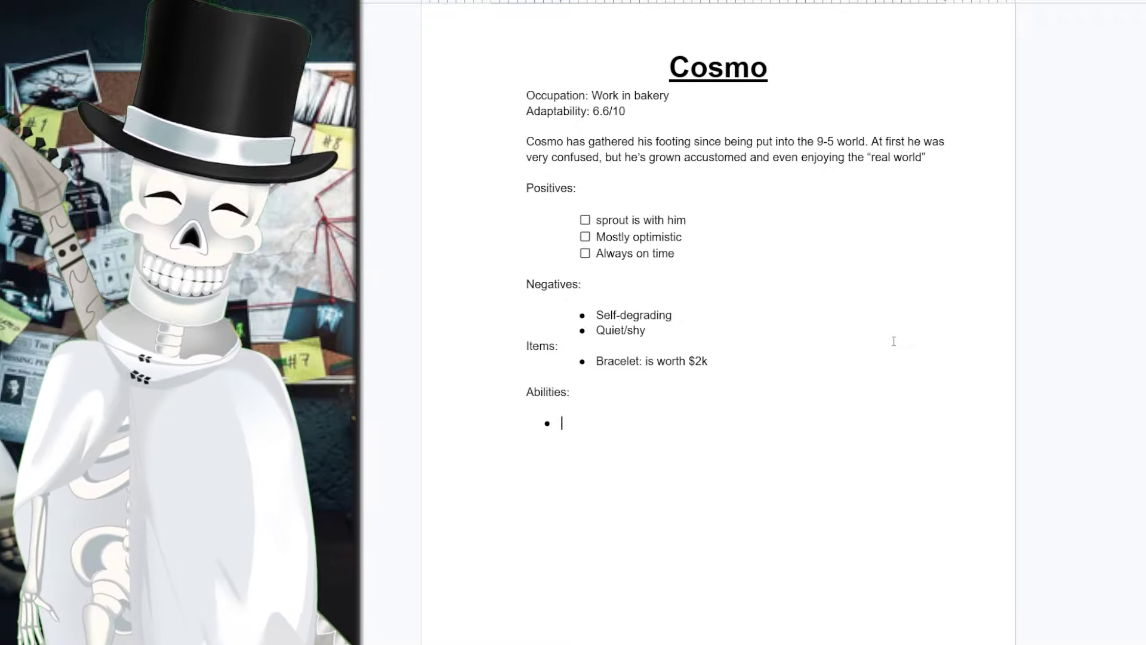
text(Suck up: Gain positive influence on first interactions with people)
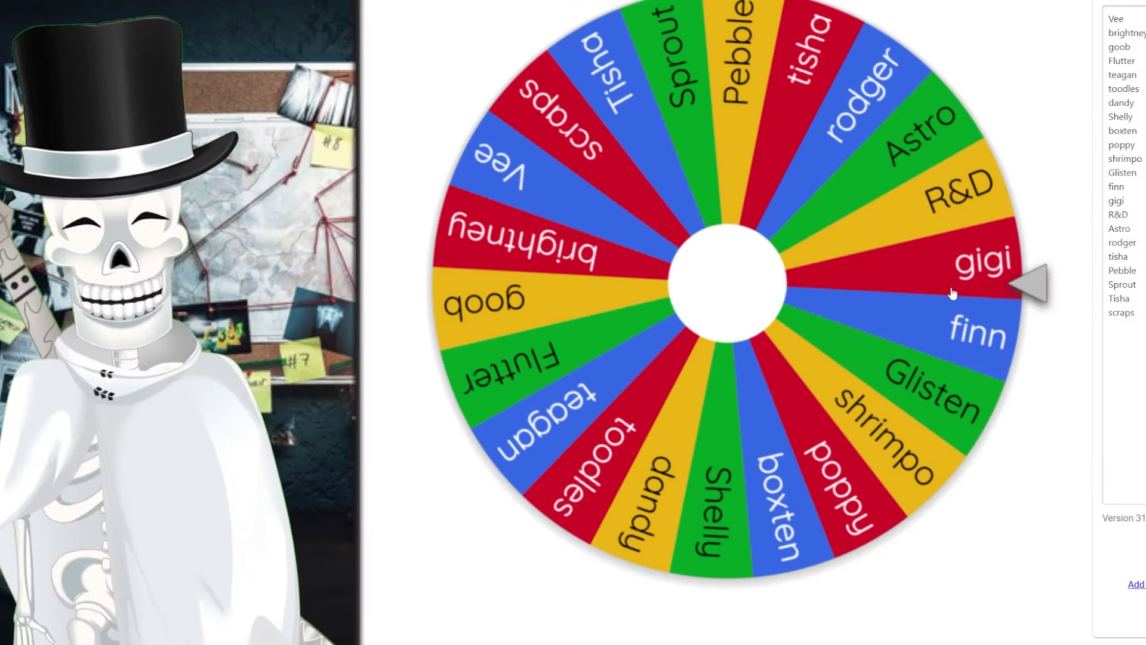
- Spin the Wheel of Names, which lands on rodger
click(804, 244)
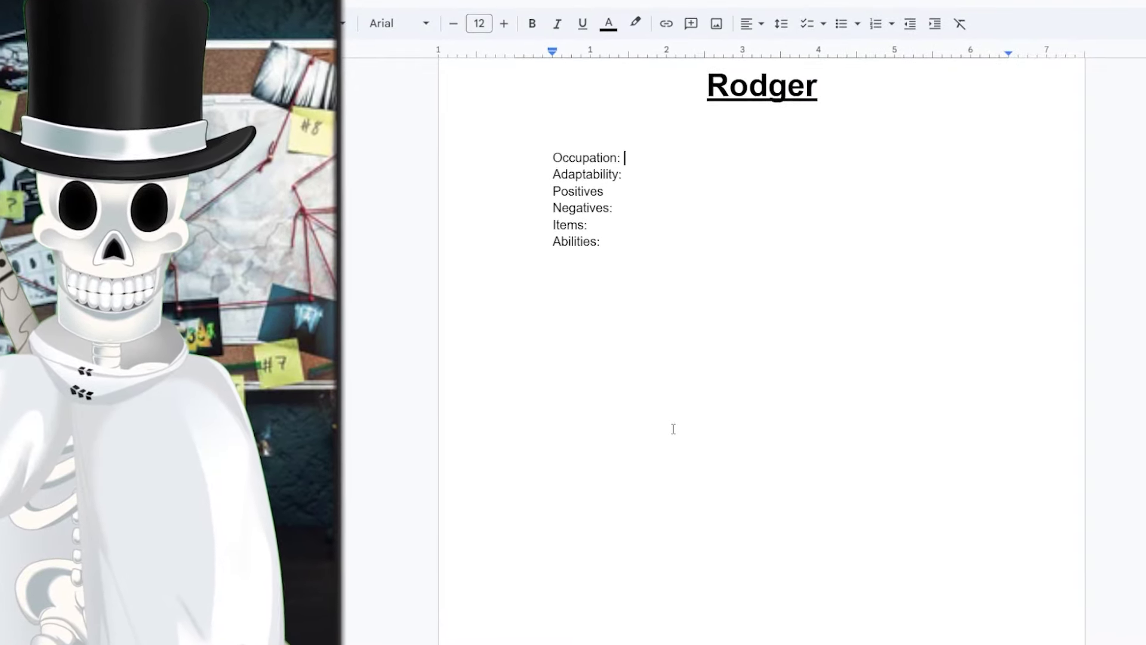
- Enter Detective as Rodger's occupation and add a blank line after it
text(D)
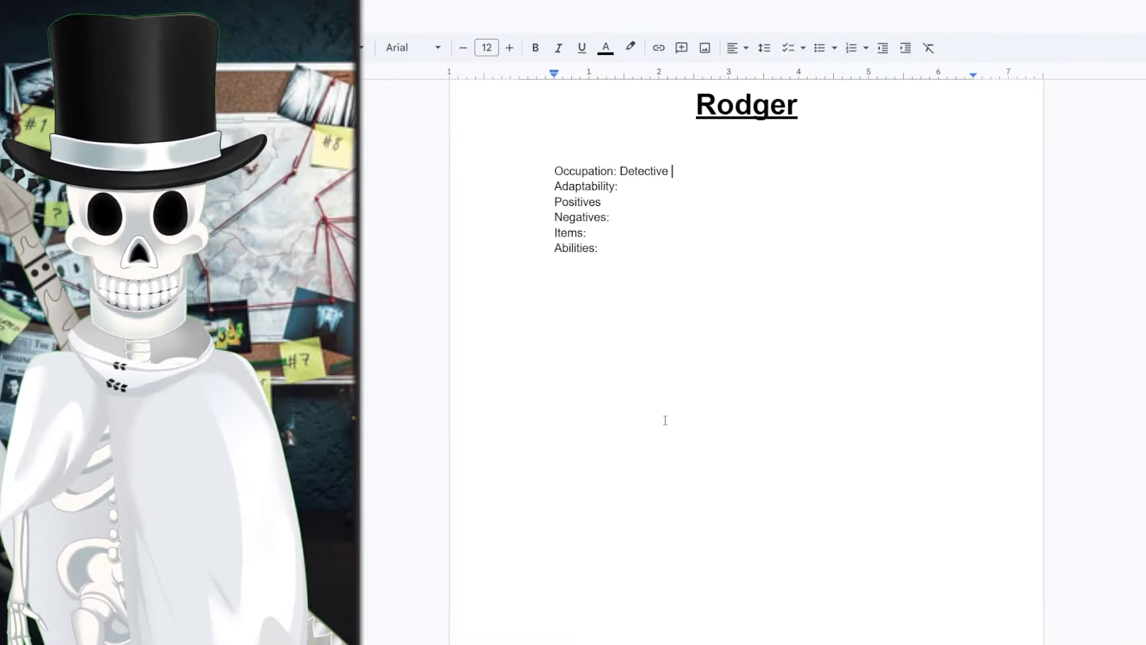
text(etective)
scroll(633, 207, up, 1)
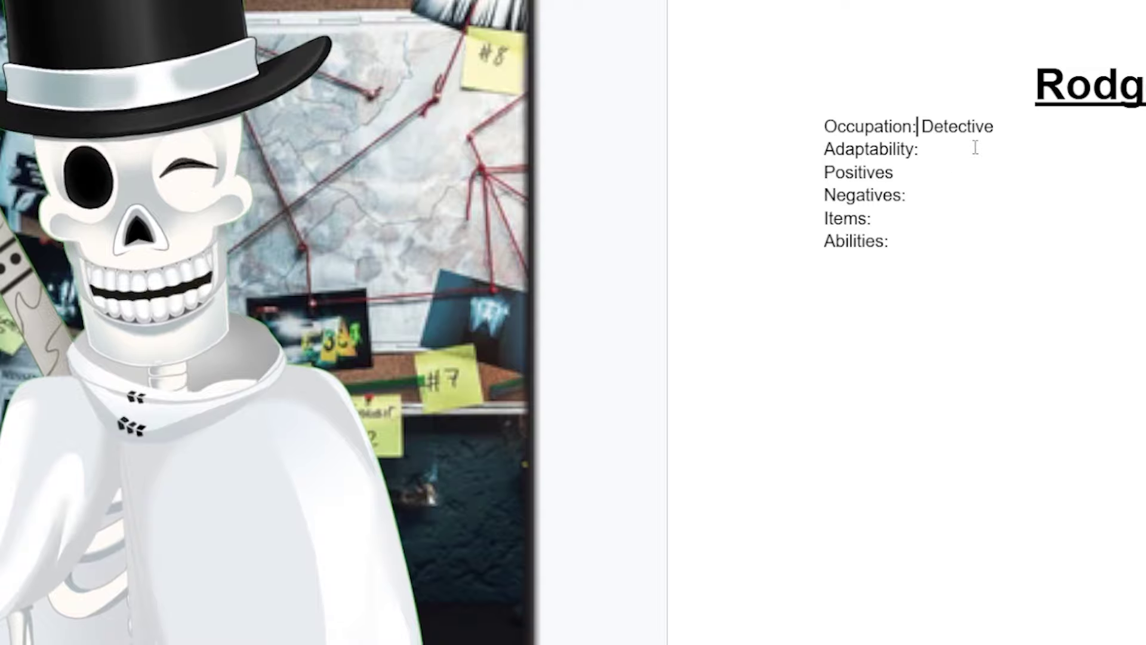
click(1023, 133)
key(Return)
- Space out the Adaptability, Positives and Negatives headings and rate Adaptability 10/10
key(Return)
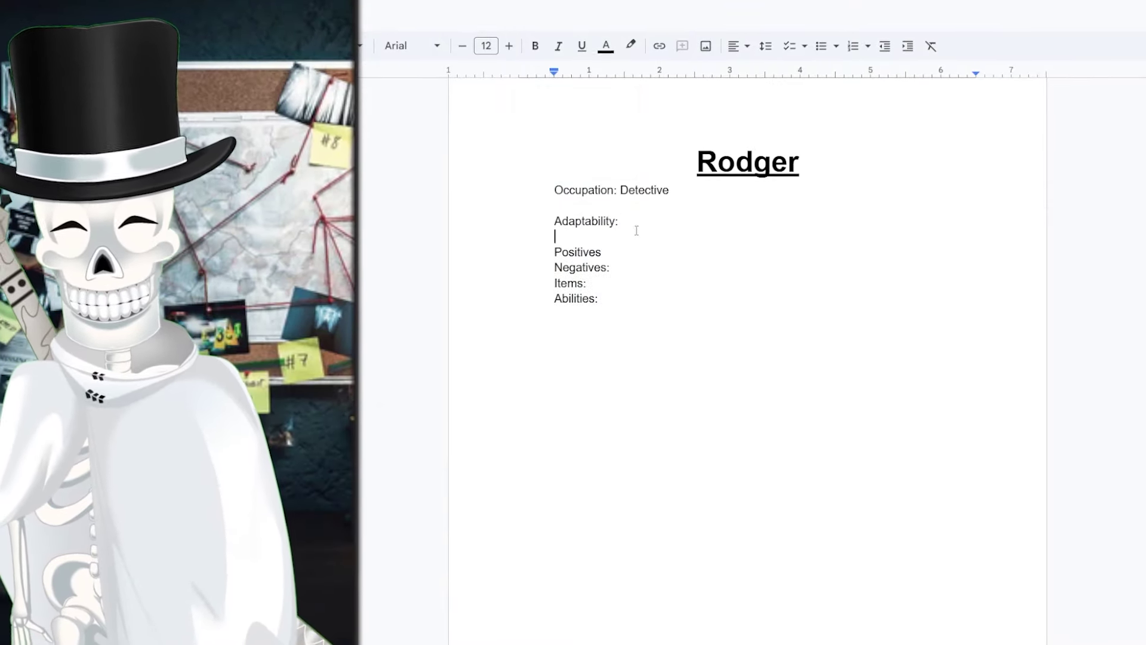
click(613, 251)
key(Return)
click(613, 281)
key(Return)
click(597, 315)
key(Return)
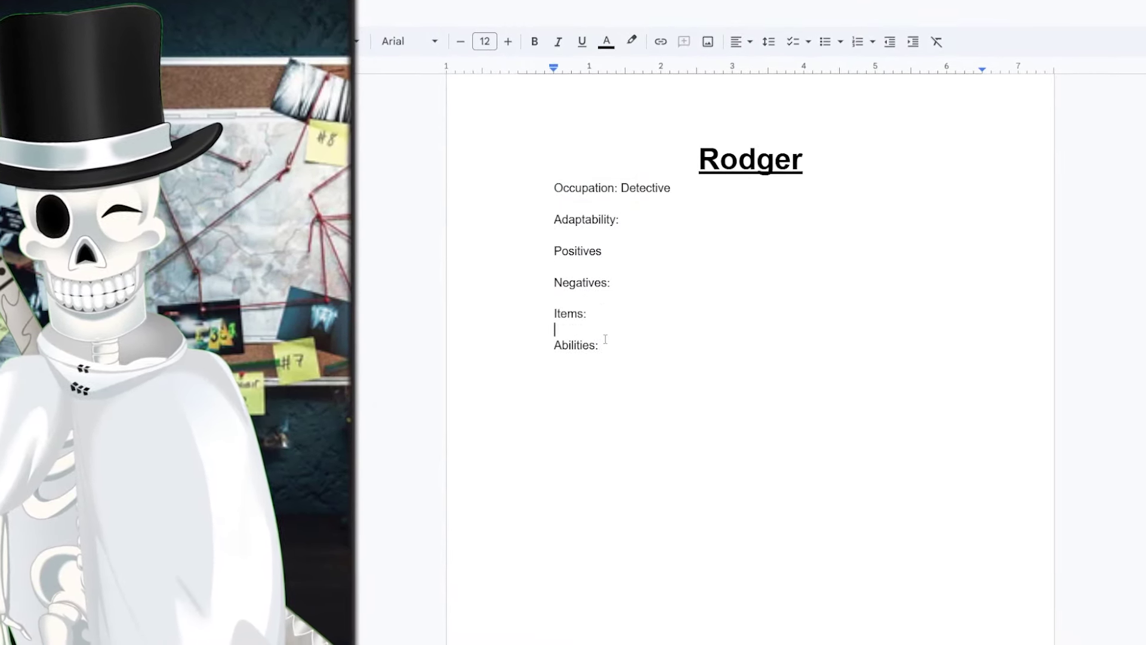
click(632, 218)
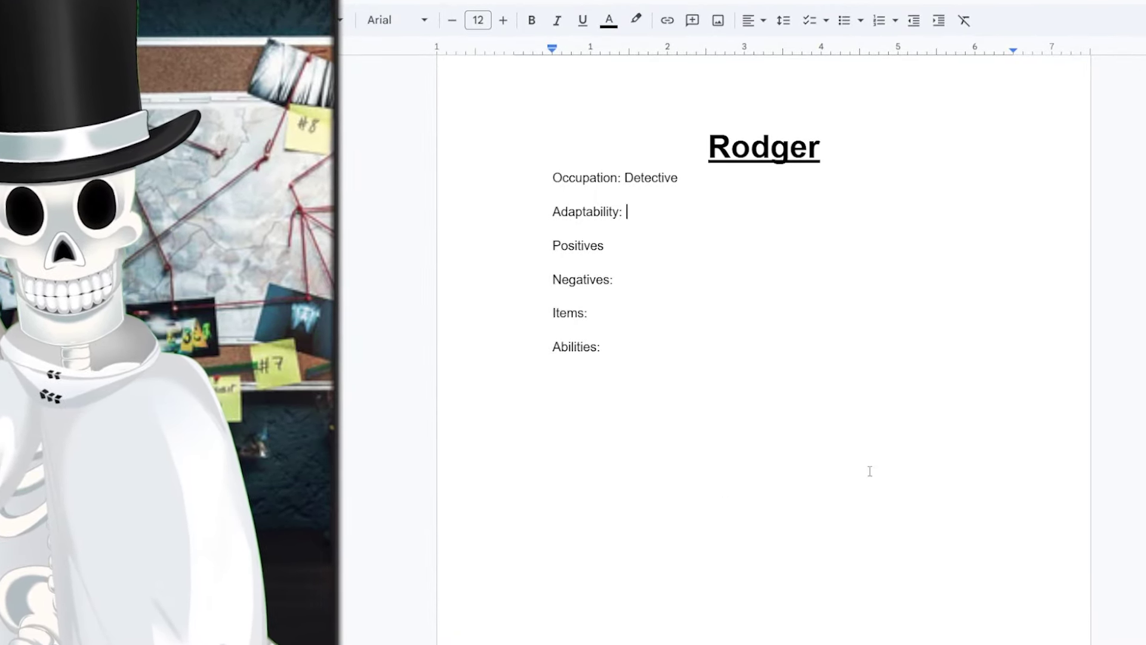
text(10/10)
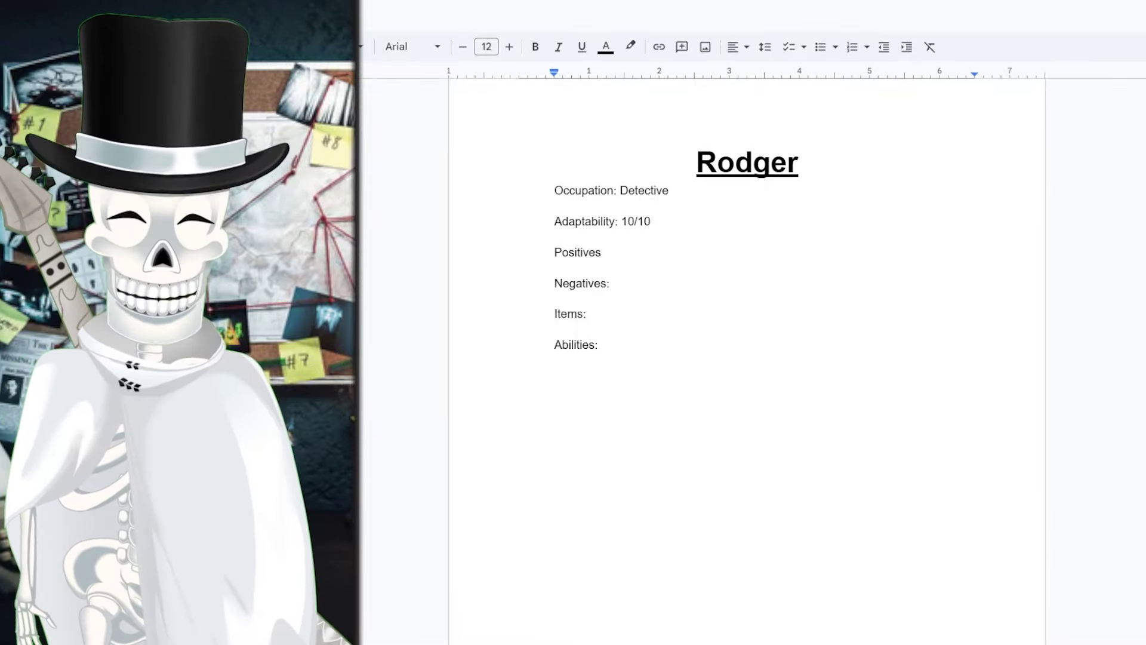
- Add a colon to Rodger's Positives heading and review the alignment and line spacing options
click(606, 248)
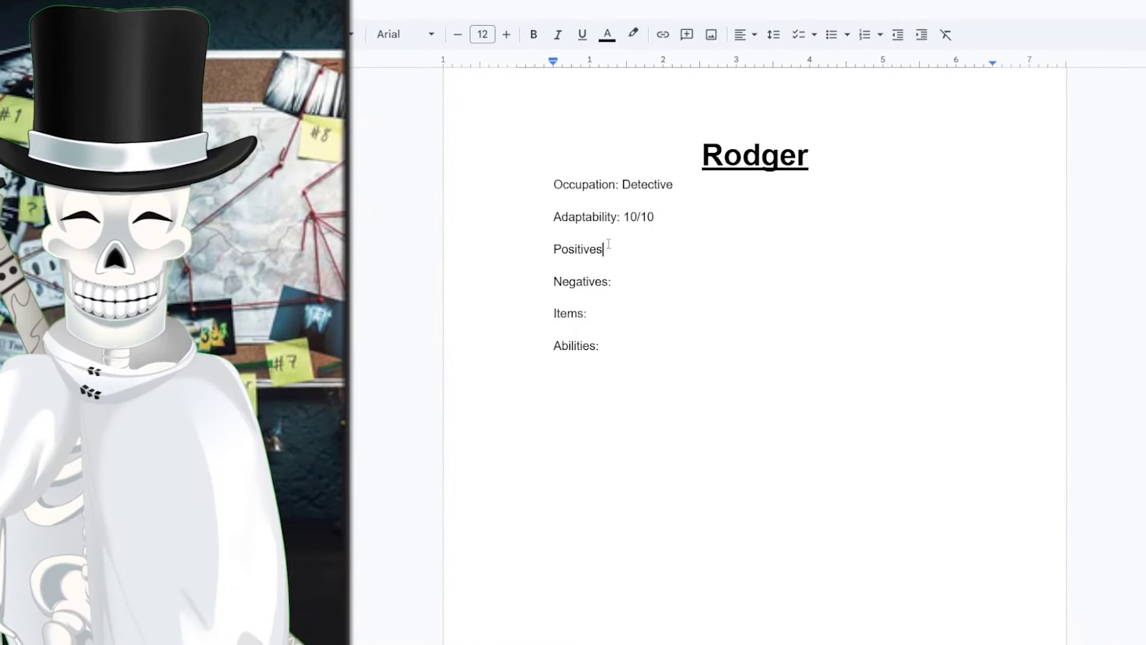
text(:)
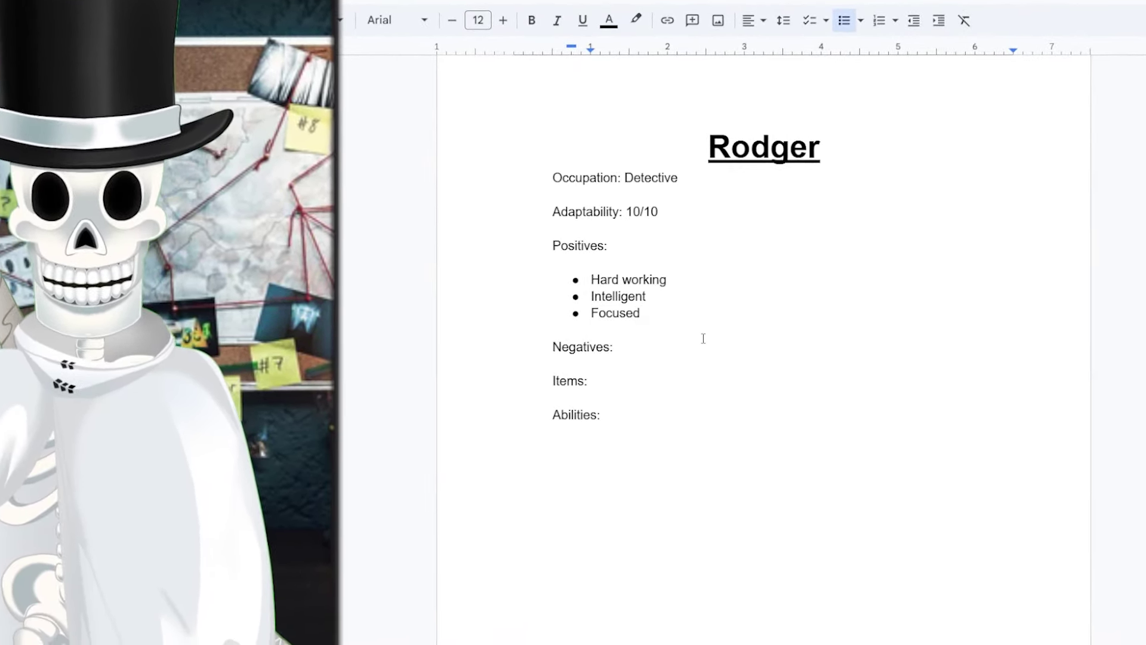
click(660, 348)
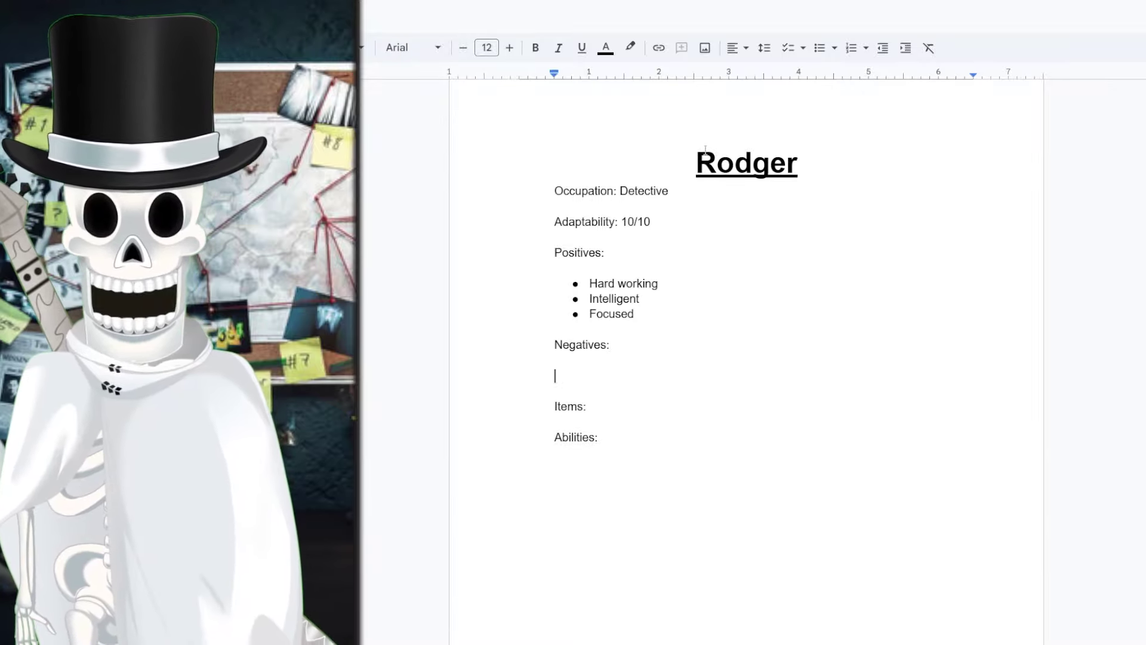
click(738, 48)
click(765, 48)
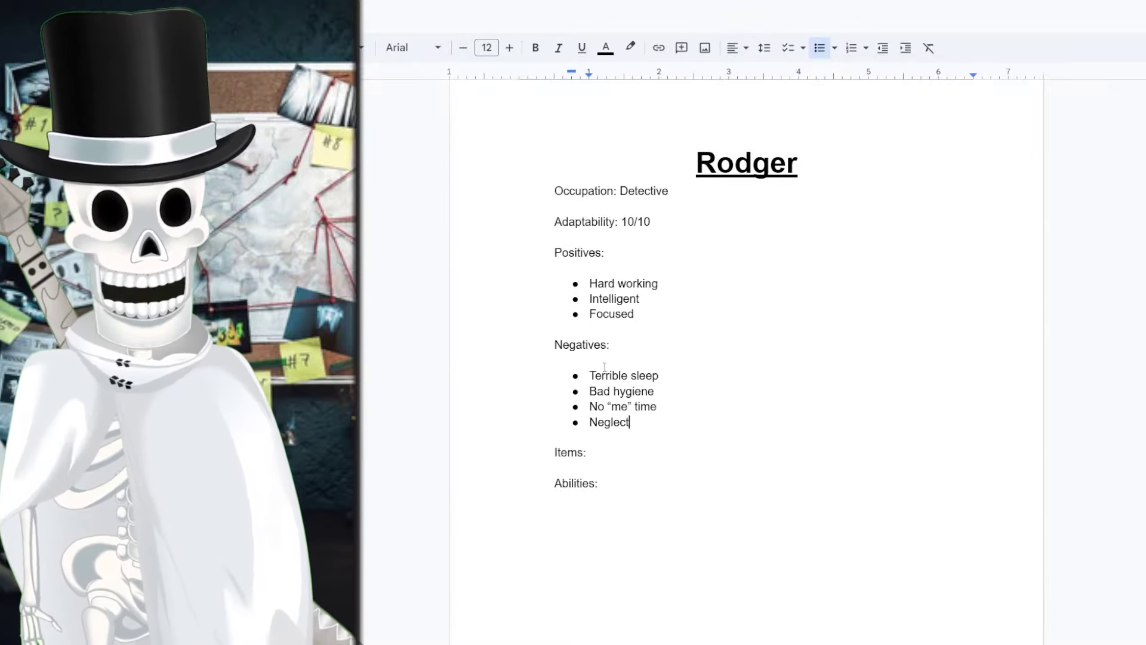
scroll(604, 367, down, 2)
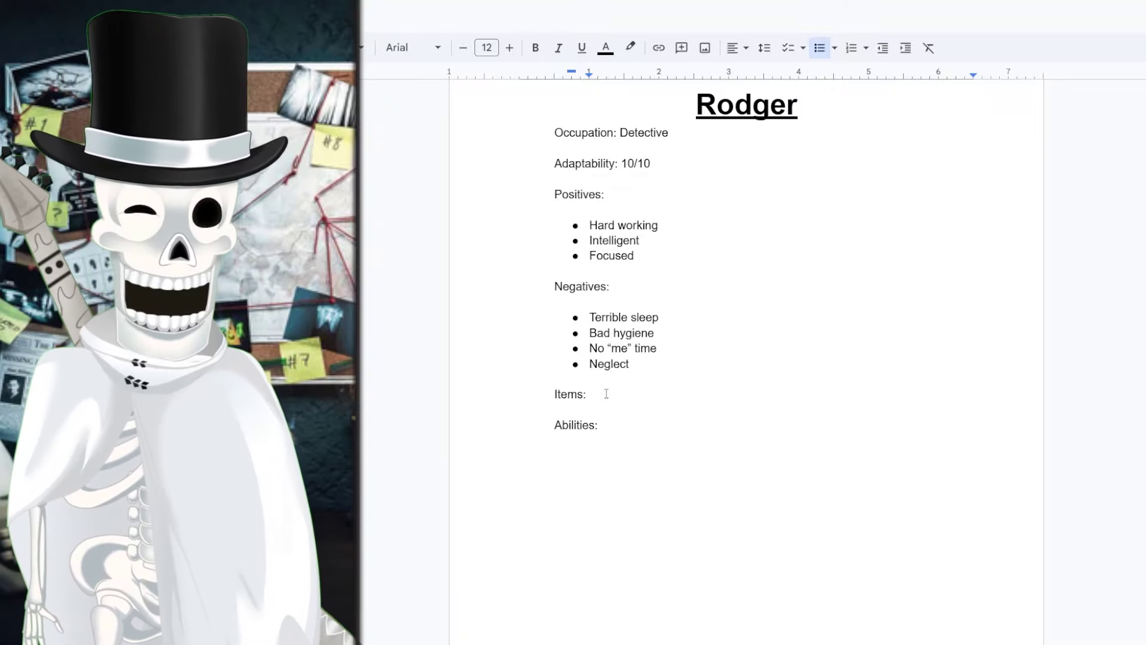
- Start a checklist item on a new line under Rodger's Items
click(606, 393)
key(Return)
key(ctrl+shift+9)
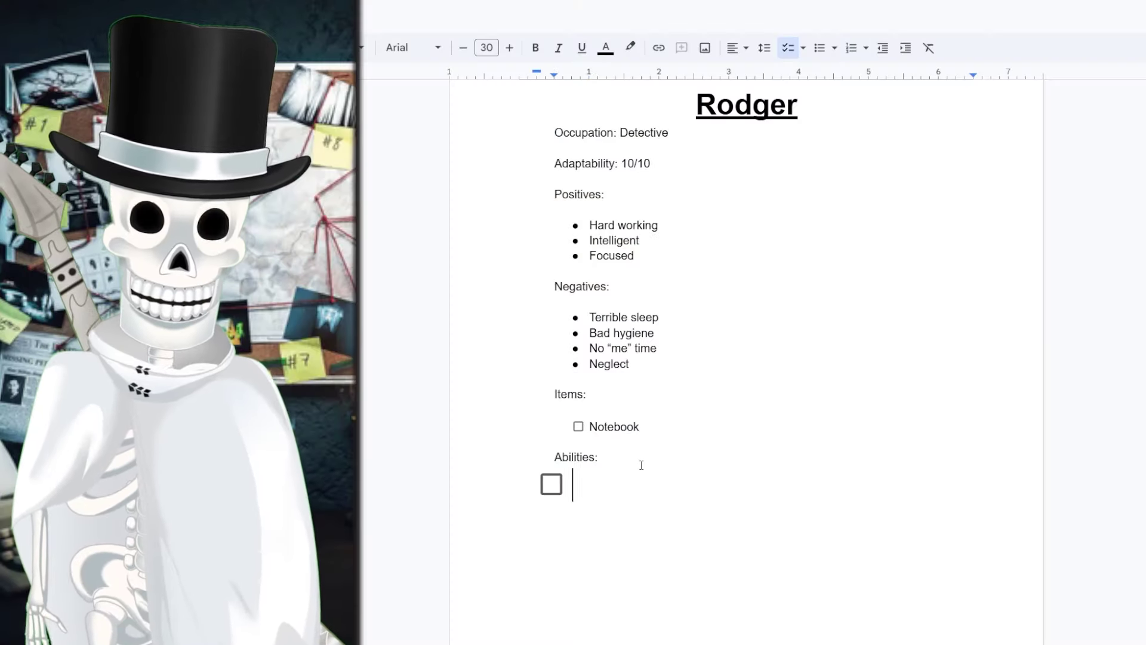
- Write 'Red herring: 4 potential leads, he can cut it down by one.' as Rodger's ability
text(Red herring:)
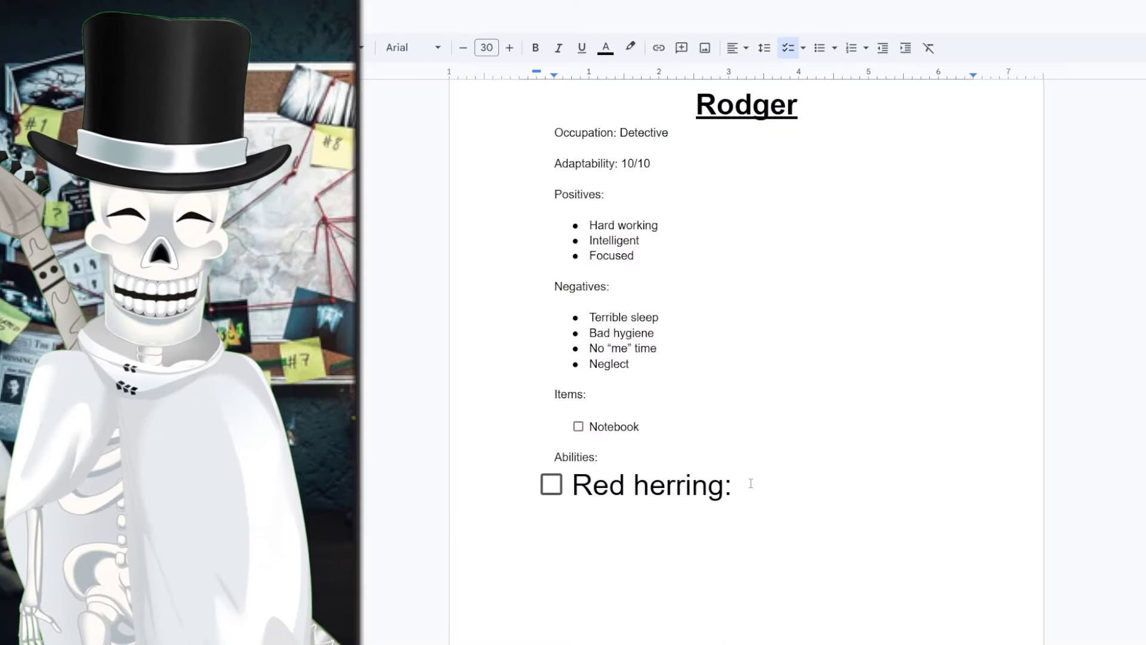
click(751, 483)
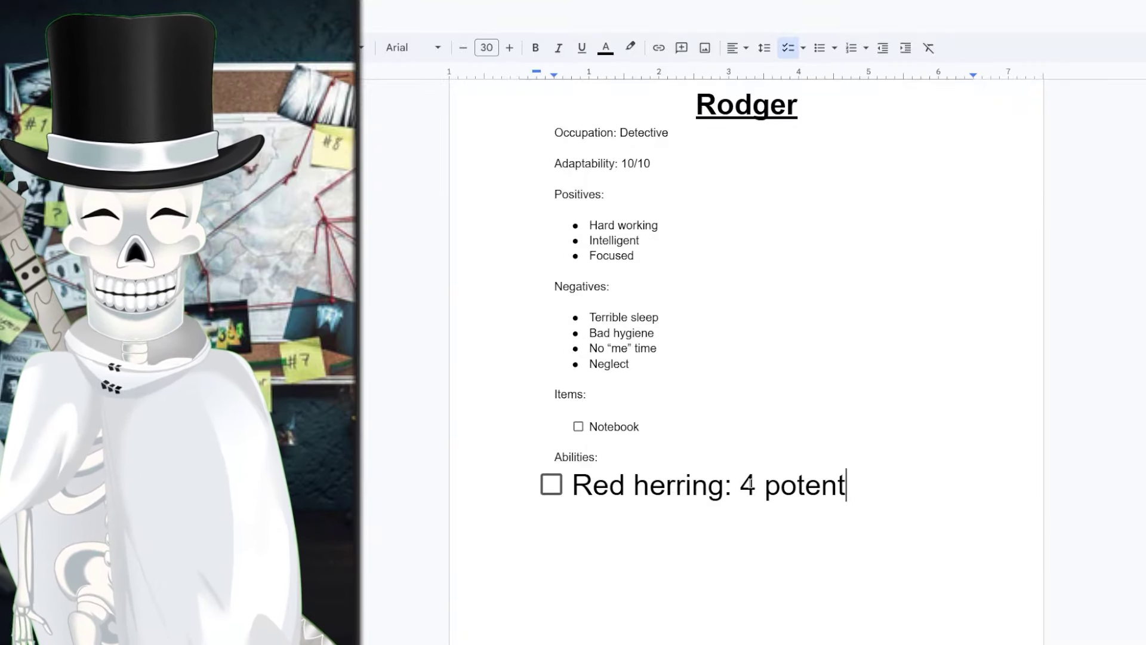
text(leads, he can cut it down to one)
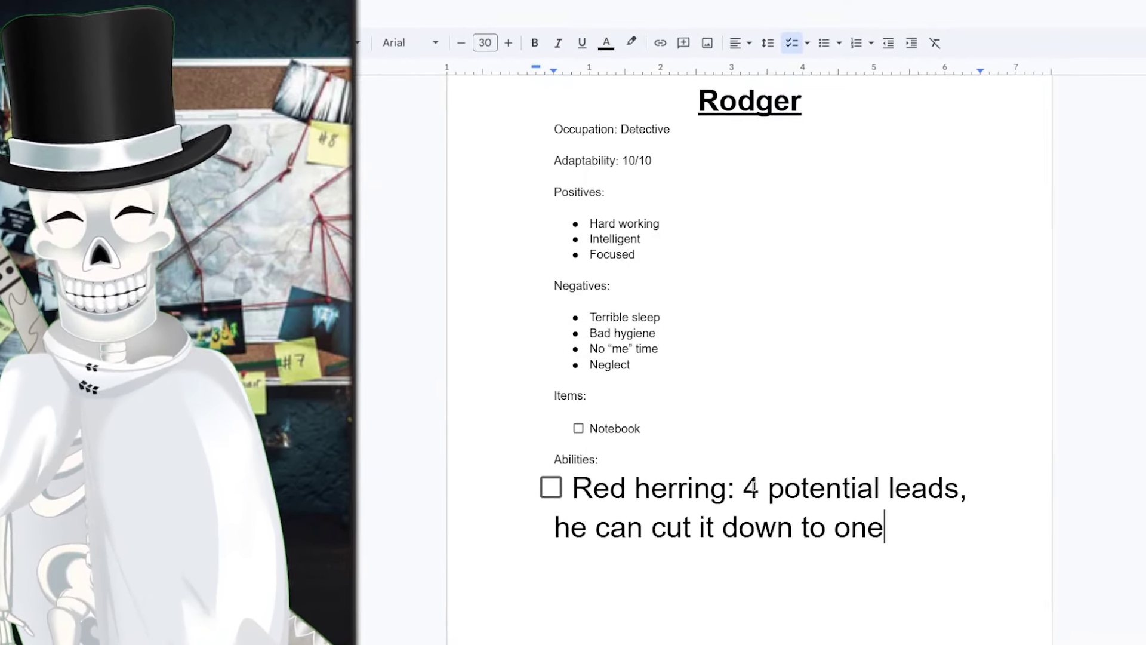
key(BackSpace)
key(BackSpace)
key(BackSpace)
key(BackSpace)
key(BackSpace)
key(BackSpace)
text(by io)
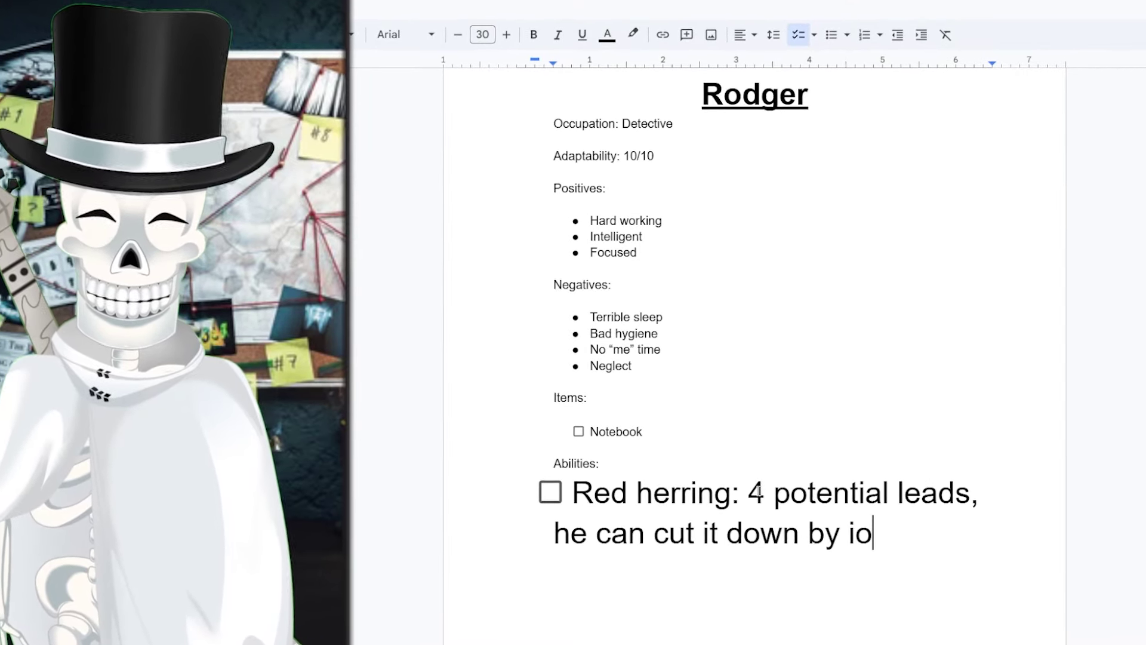
key(BackSpace)
key(BackSpace)
text(one.)
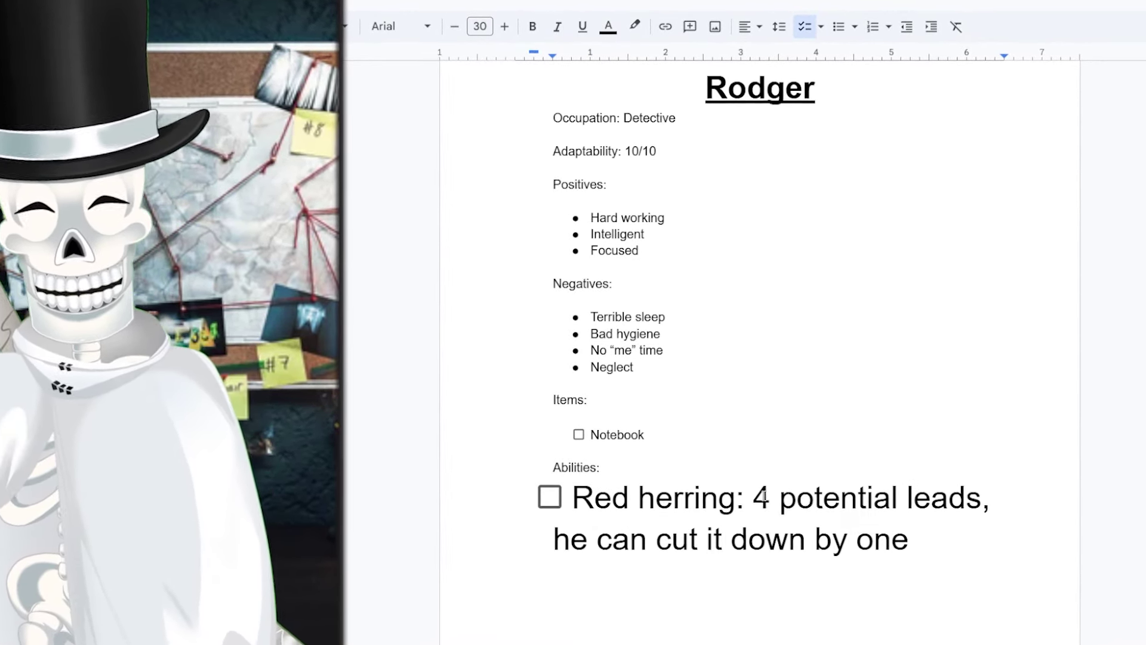